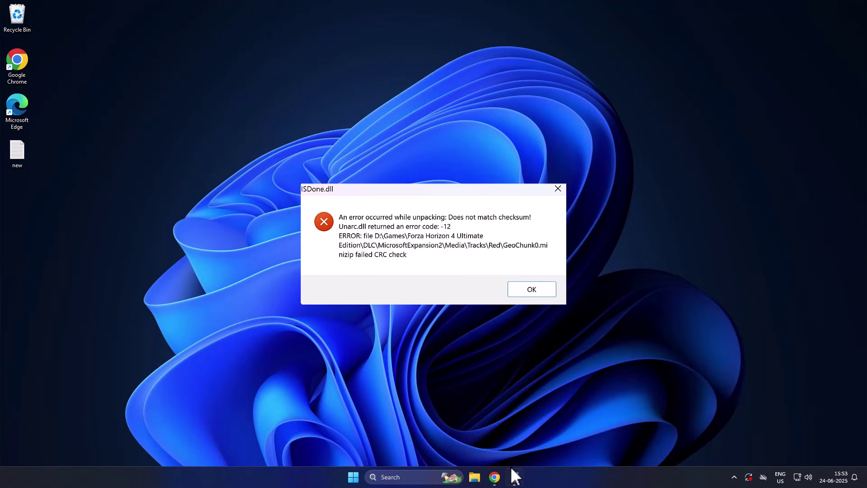
Dismiss the ISDone.dll unpacking error and copy the unarc download link from the notes.
click(515, 476)
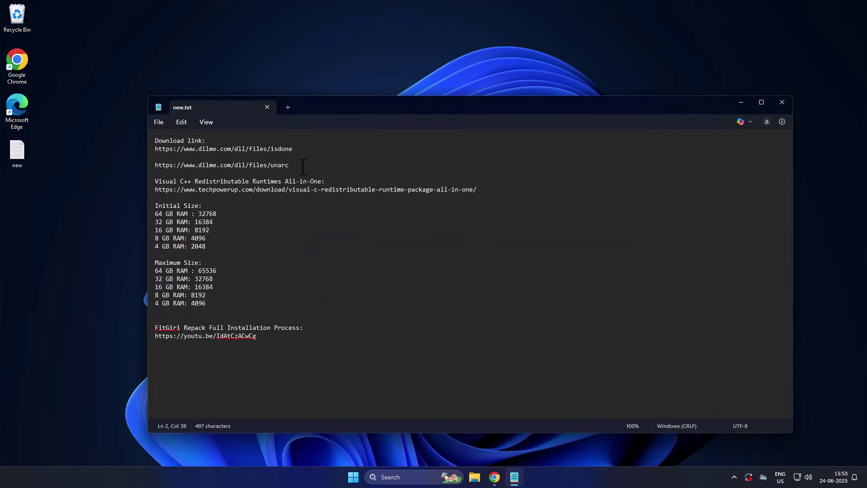
drag(290, 165, 154, 165)
key(ctrl+c)
key(Right)
Minimize the notes and show the ISDone.dll version list on DLLme.
click(740, 103)
click(494, 477)
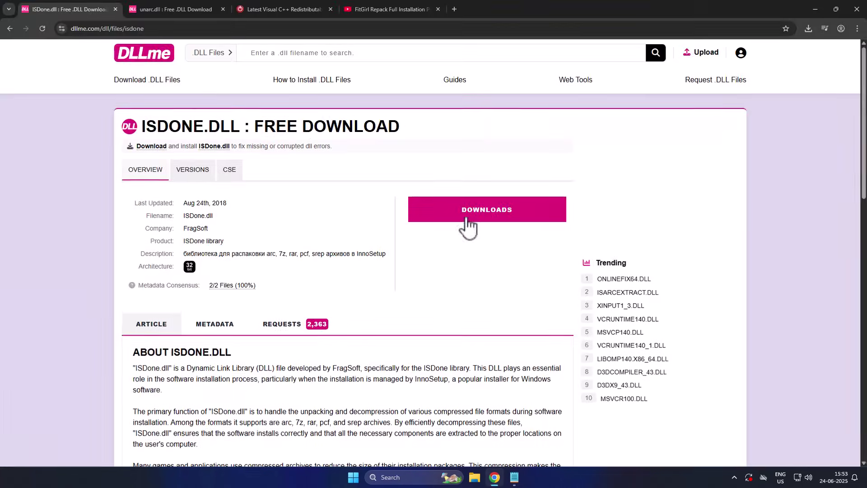
drag(238, 125, 140, 126)
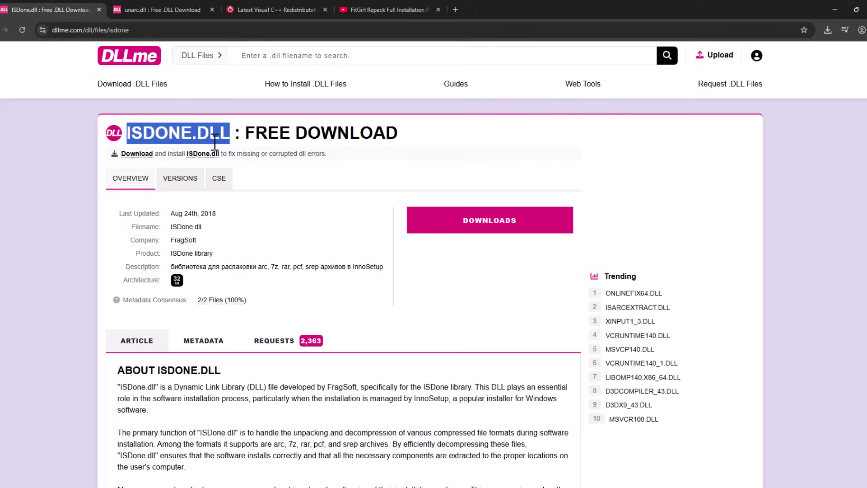
click(508, 223)
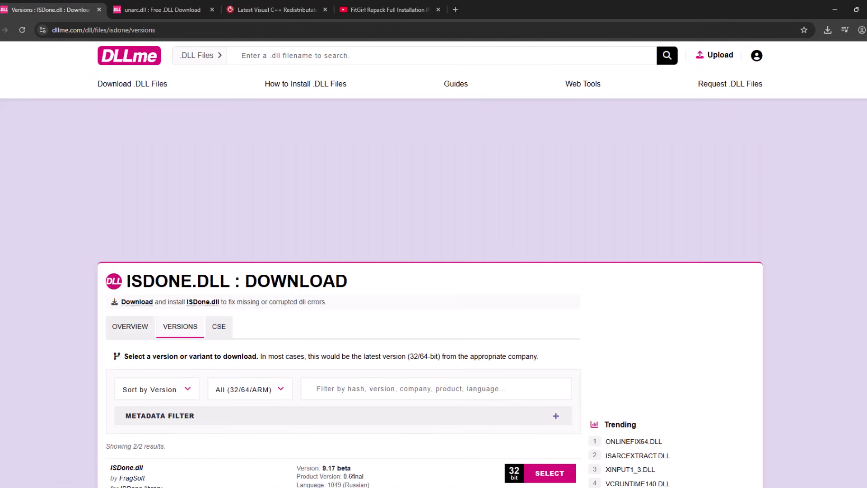
scroll(765, 241, down, 2)
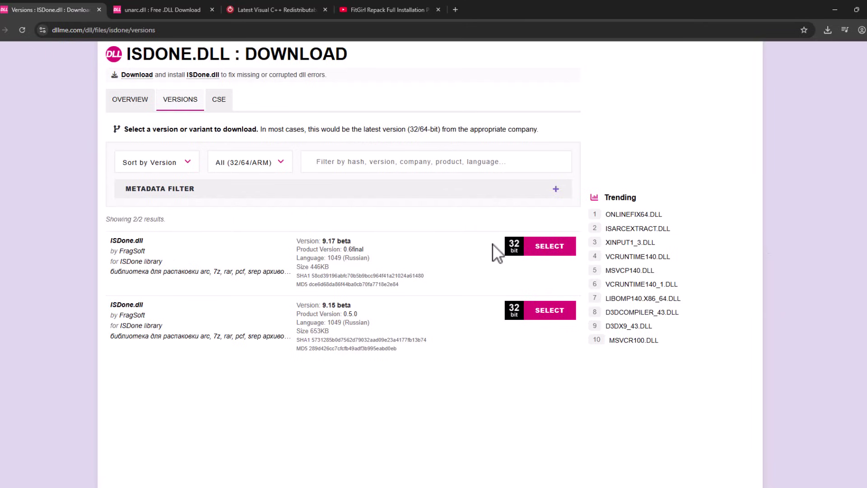
Download the first 32-bit ISDone.dll (9.17 beta) and confirm ISDone_x86.zip finished.
click(546, 249)
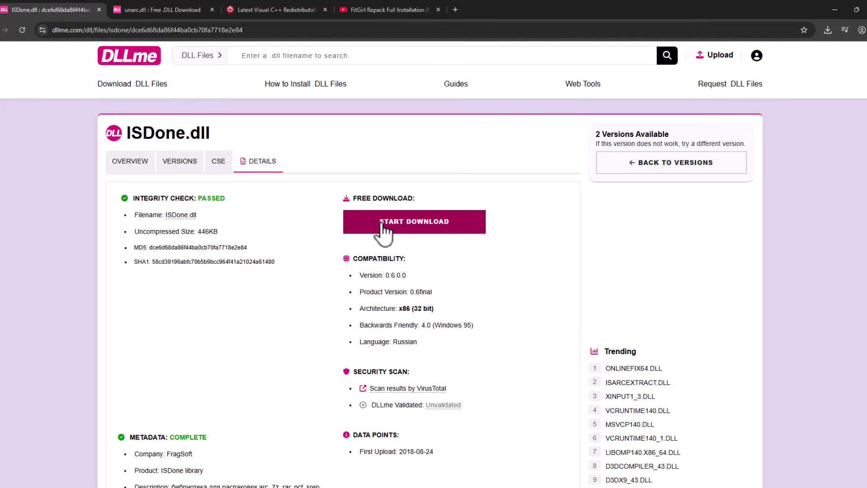
click(413, 222)
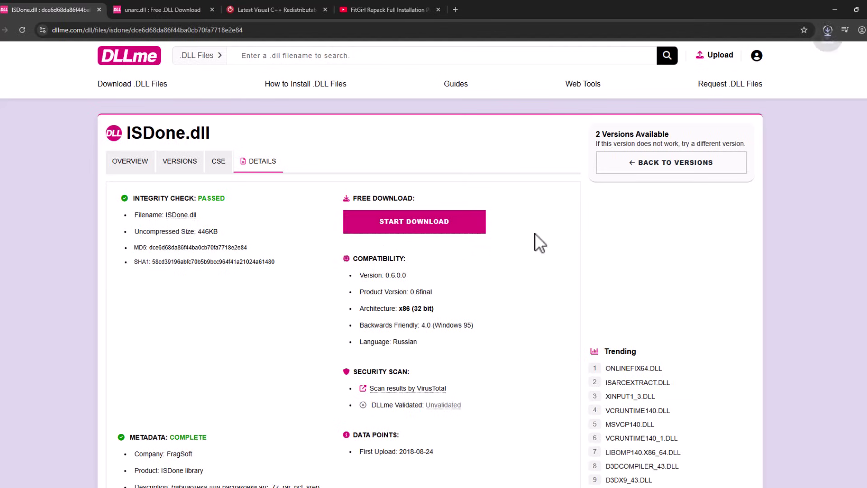
click(827, 30)
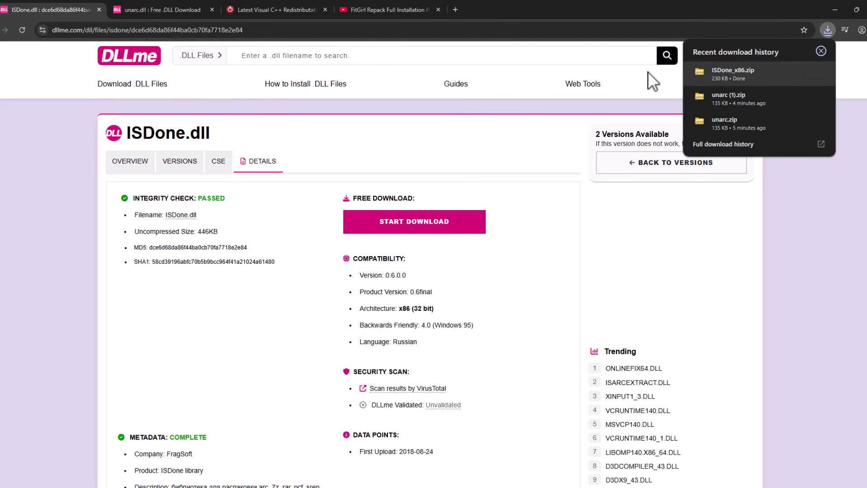
Download the first 333.5 KB 32-bit unarc.dll as unarc_x86.zip and check it finished.
click(161, 10)
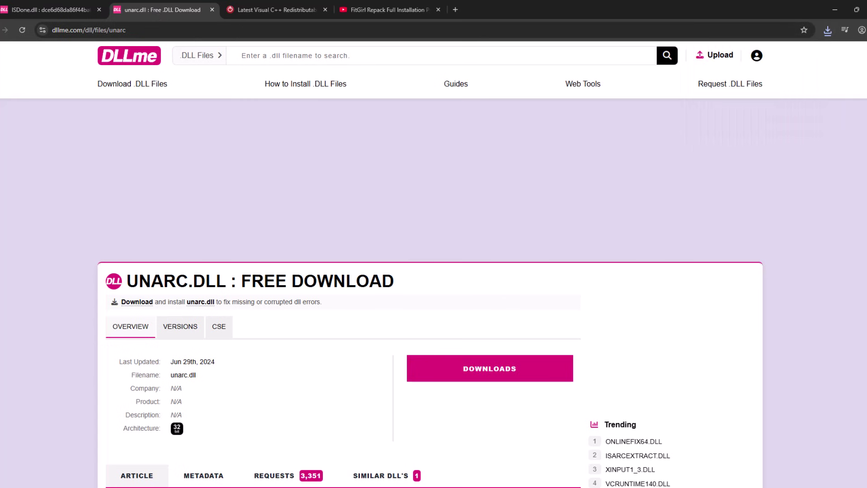
scroll(468, 271, down, 2)
click(469, 220)
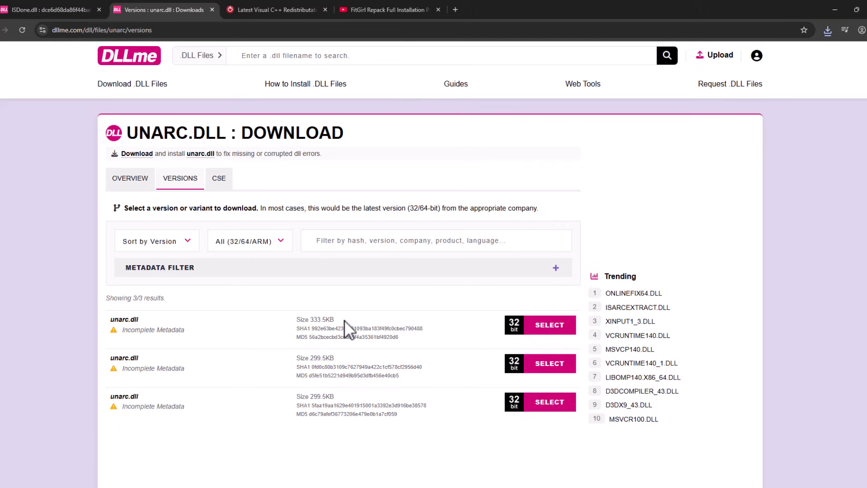
drag(333, 319, 298, 319)
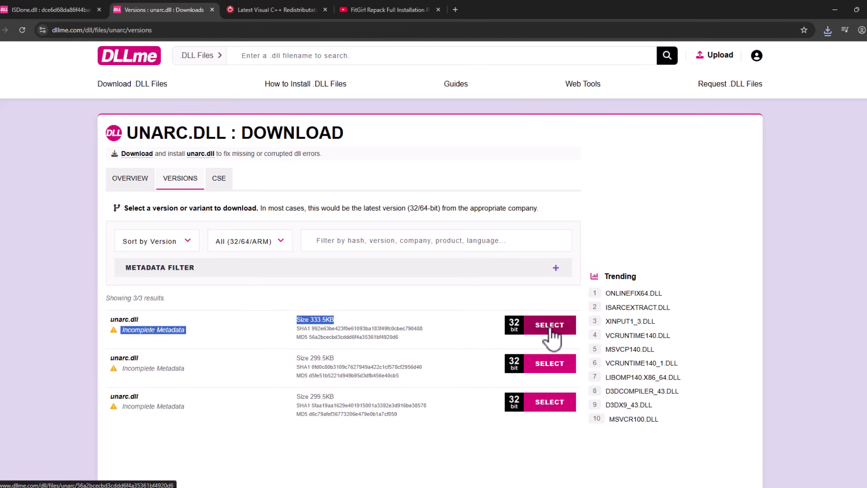
click(550, 324)
click(413, 220)
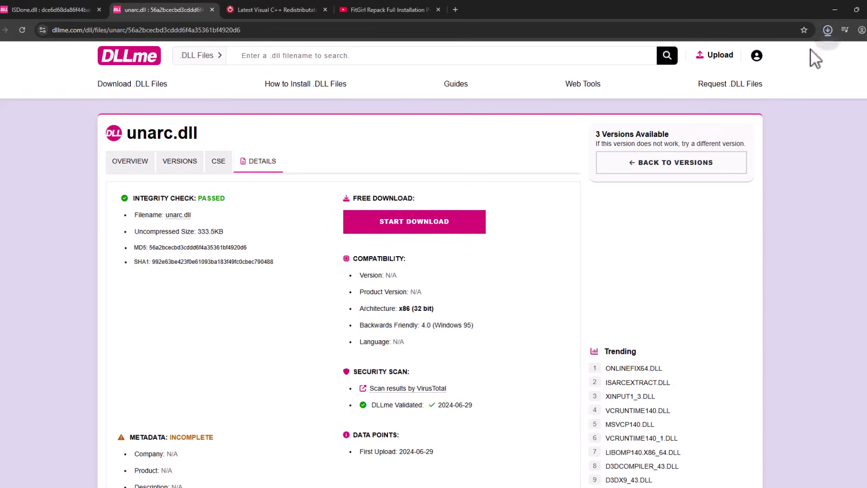
click(828, 30)
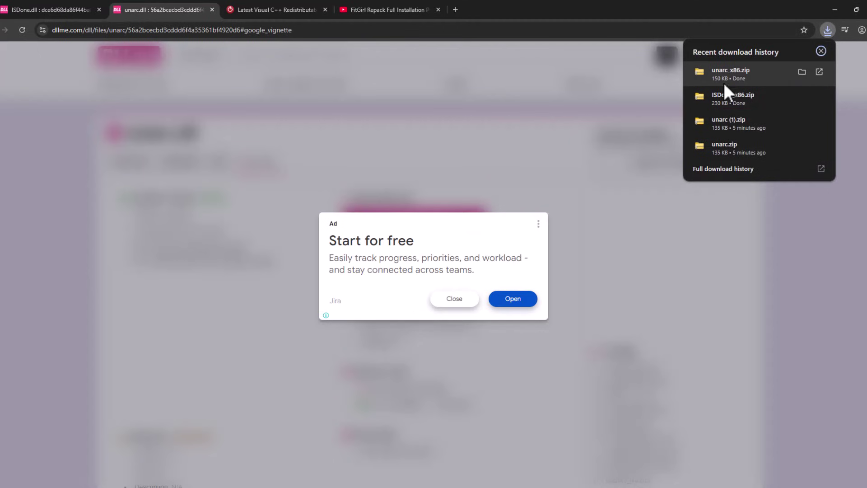
Extract unarc_x86.zip in Downloads and move unarc.dll onto the desktop.
click(802, 72)
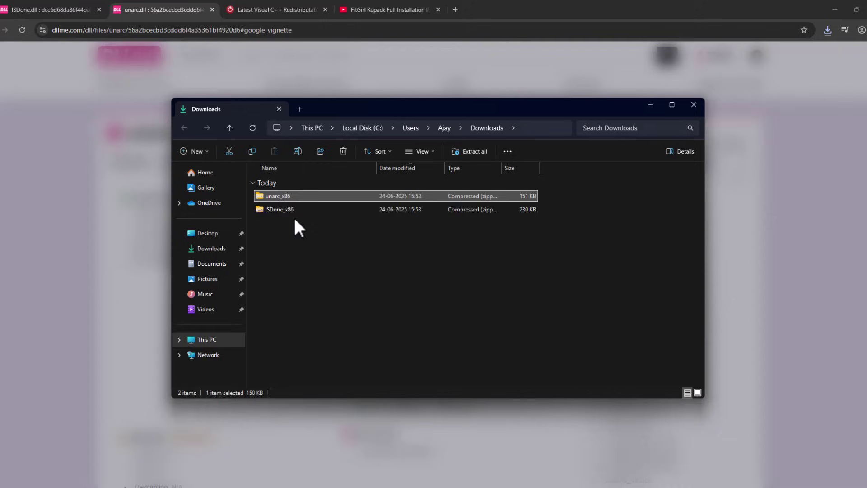
click(290, 209)
click(285, 197)
right_click(279, 197)
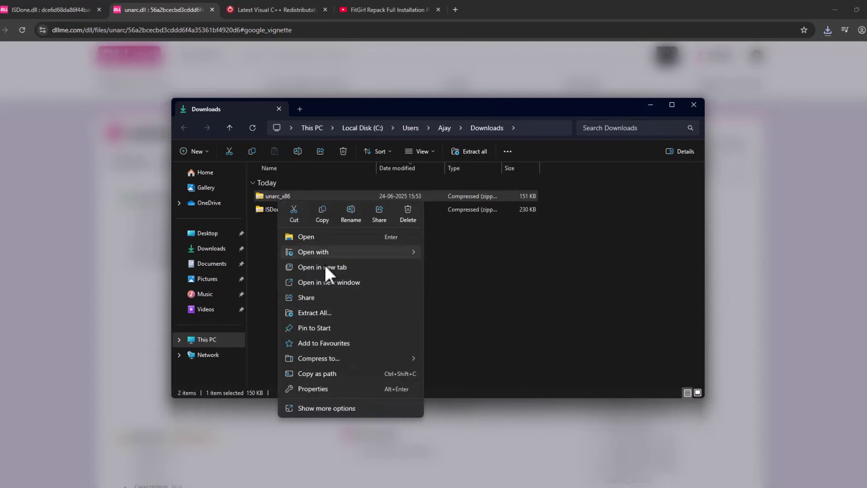
click(331, 312)
click(519, 341)
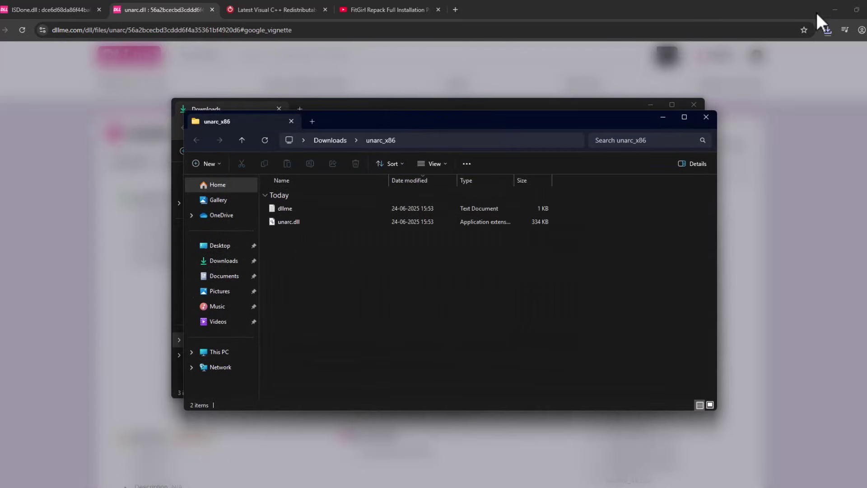
click(835, 11)
mouse_move(292, 222)
mouse_down()
mouse_move(257, 316)
mouse_move(68, 243)
mouse_up()
click(706, 120)
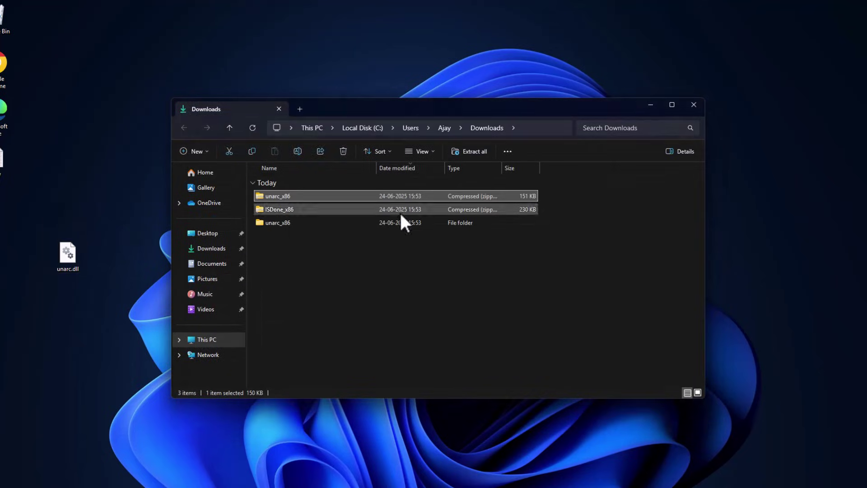
Extract ISDone_x86.zip, move ISDone.dll onto the desktop, and go to This PC.
click(275, 210)
right_click(276, 210)
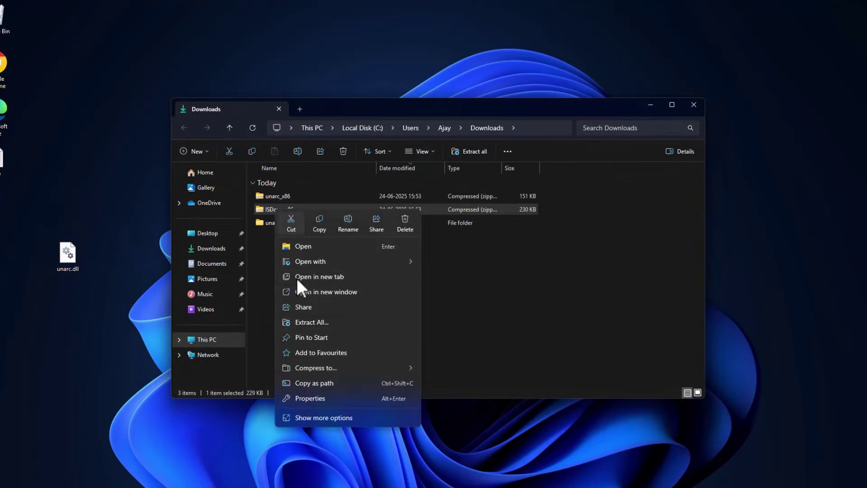
click(318, 321)
click(506, 341)
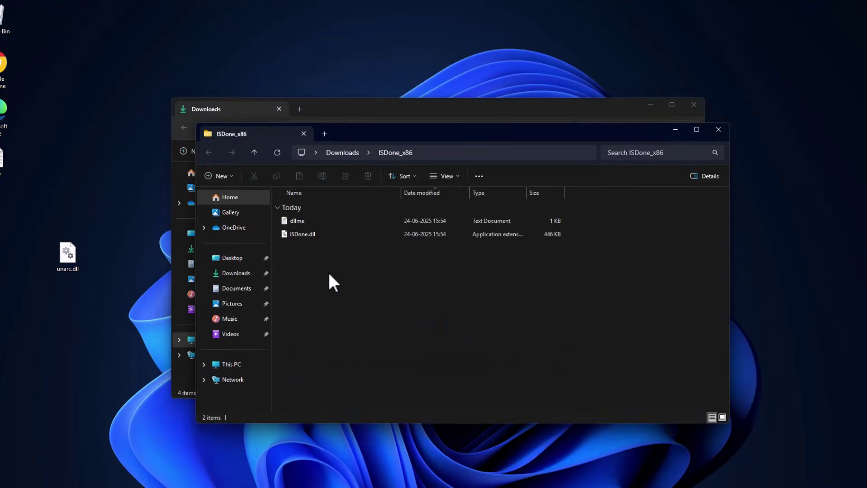
click(298, 234)
drag(89, 294, 89, 293)
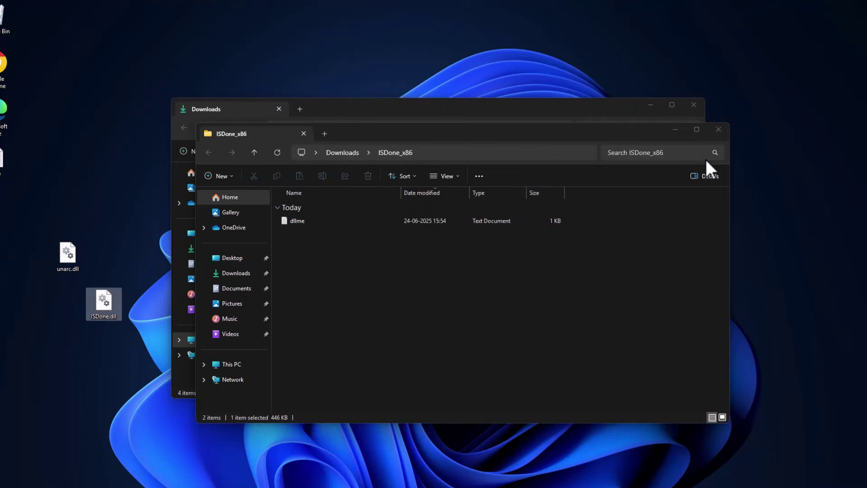
click(717, 130)
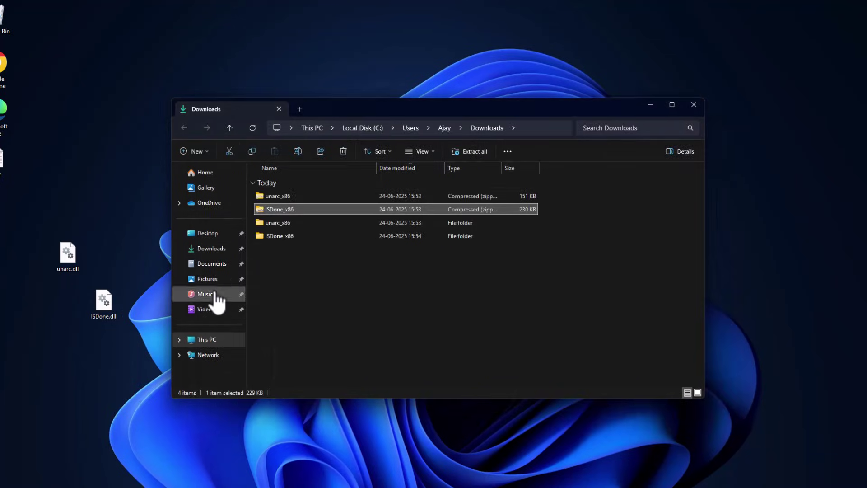
click(207, 338)
Copy both DLL files from the desktop.
drag(122, 348, 41, 270)
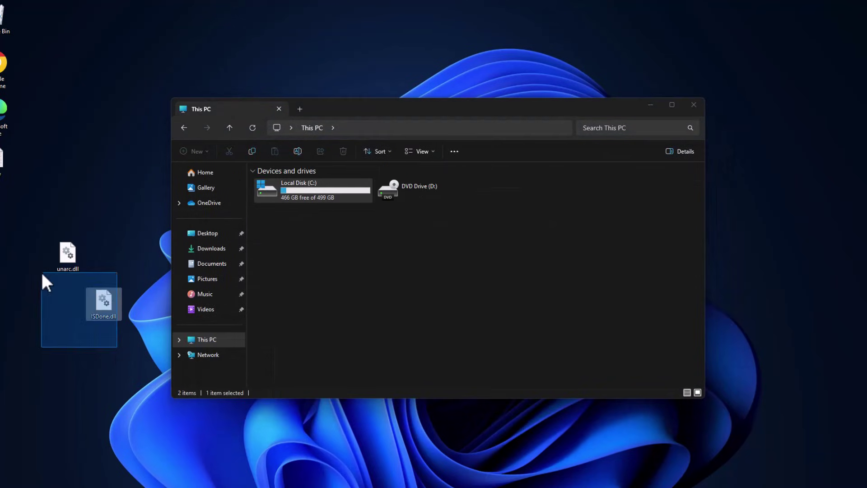
right_click(68, 257)
click(112, 272)
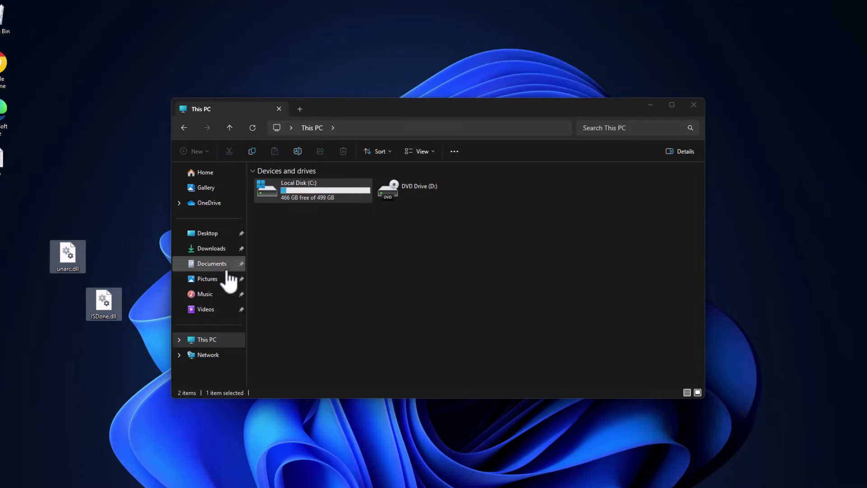
Navigate into C:\Windows\System32.
double_click(316, 193)
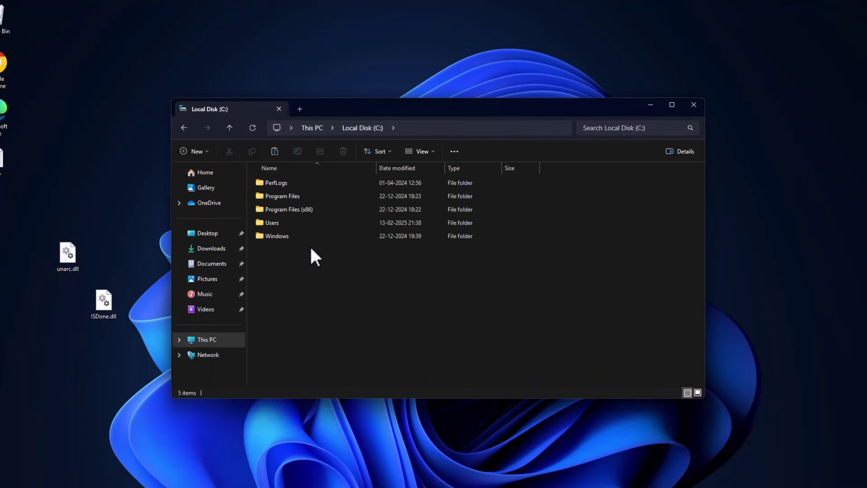
click(271, 235)
double_click(271, 235)
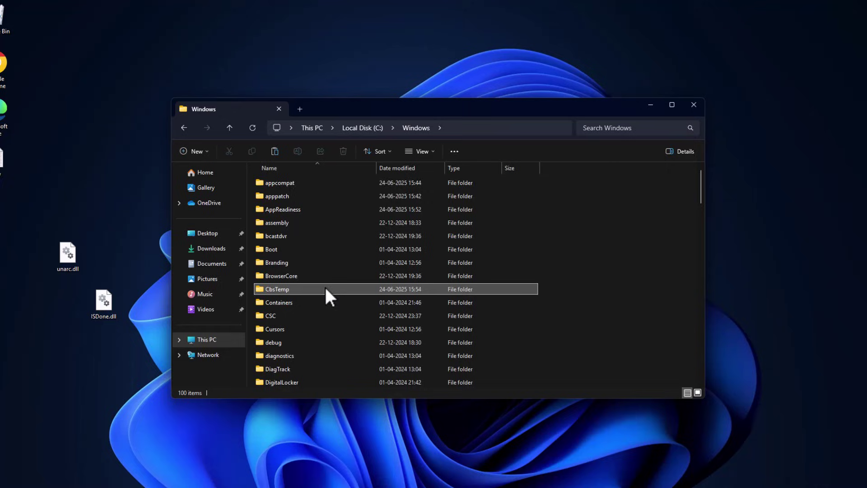
text(s)
key(Down)
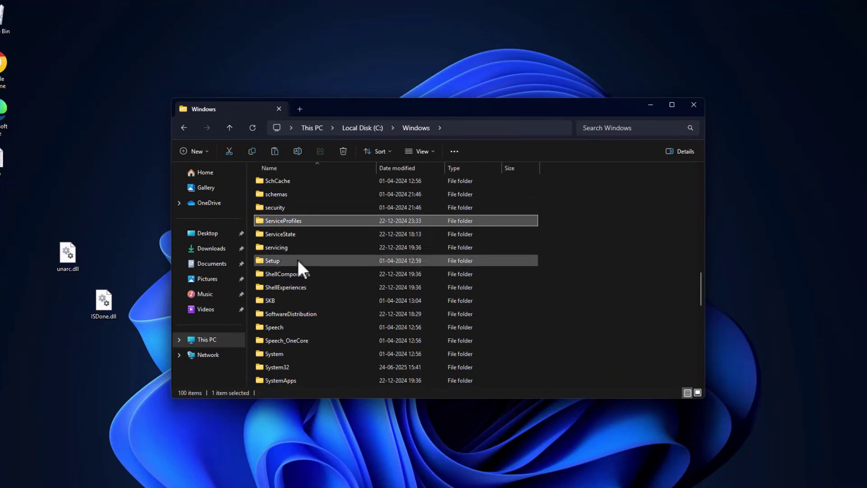
key(Down)
click(277, 367)
double_click(293, 366)
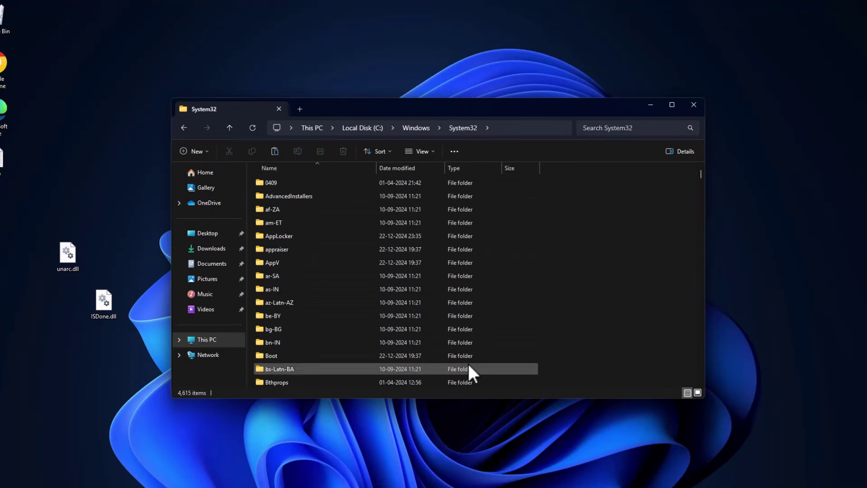
Paste unarc.dll and ISDone.dll into System32 with administrator permission for both.
right_click(587, 214)
key(Escape)
key(ctrl+v)
click(111, 189)
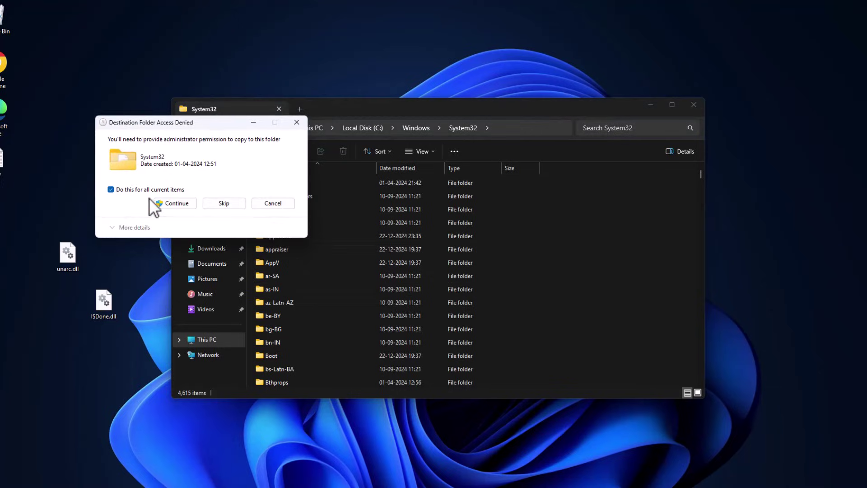
click(176, 204)
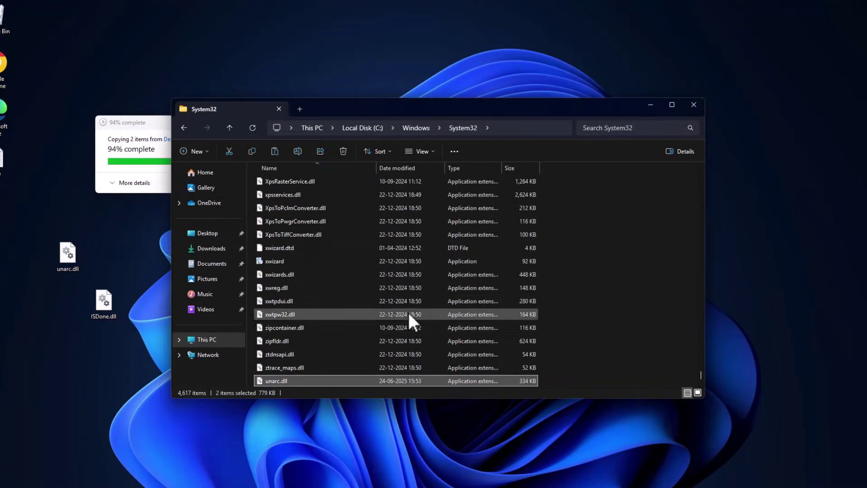
Paste the two DLLs into C:\Windows\SysWOW64 with administrator permission.
click(184, 127)
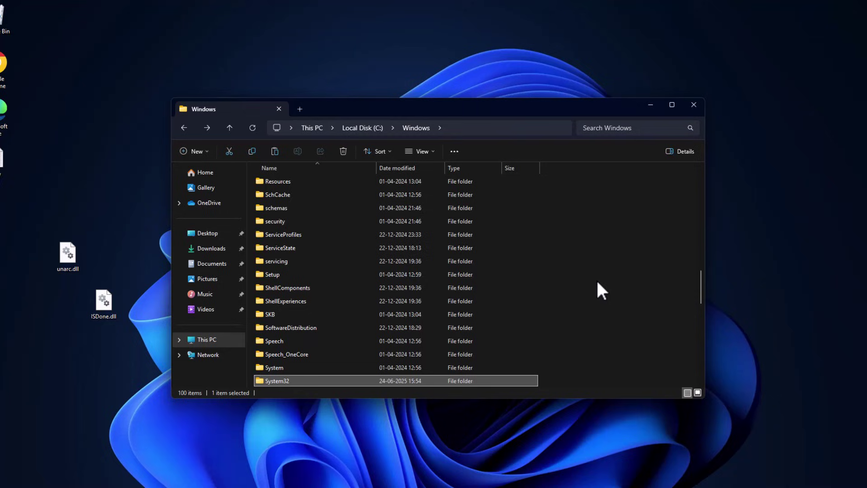
drag(699, 273, 702, 298)
click(264, 292)
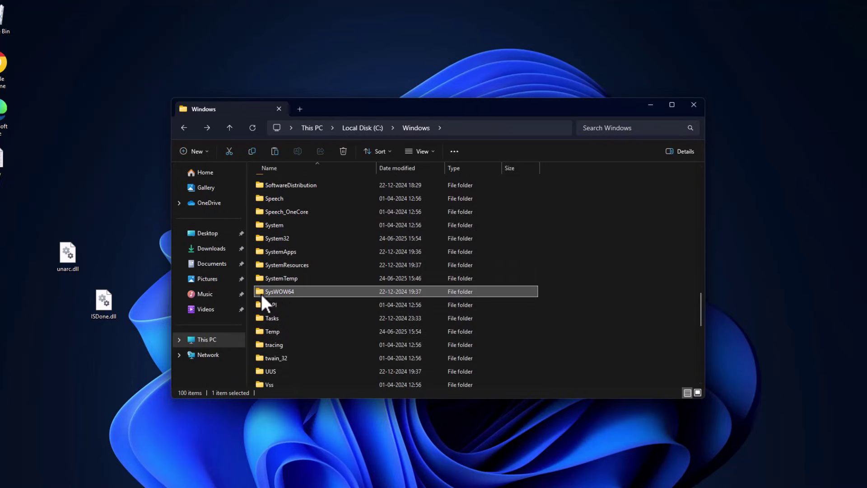
mouse_move(279, 292)
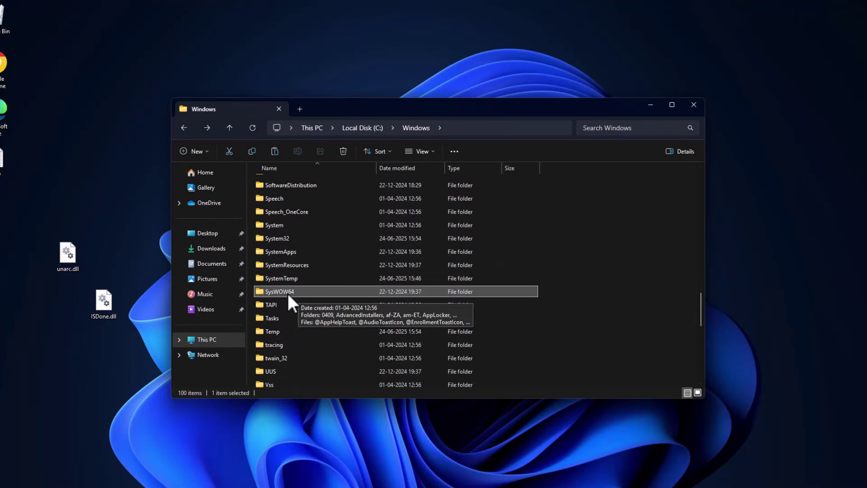
double_click(292, 293)
right_click(529, 255)
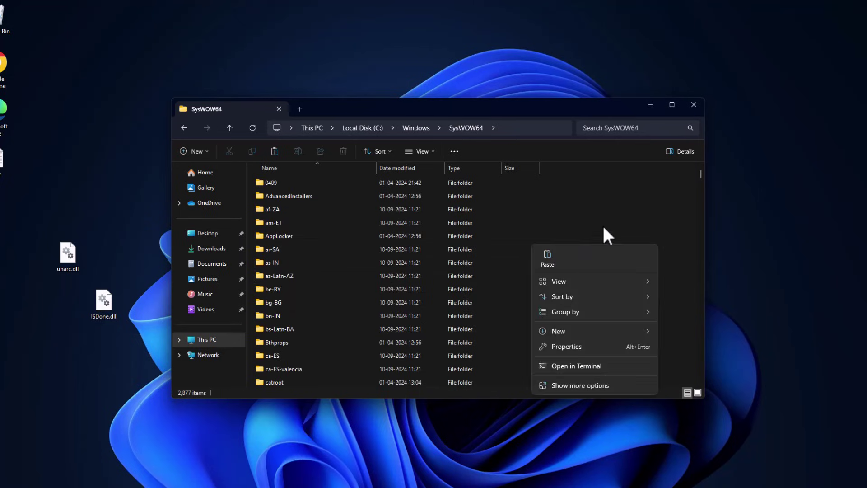
right_click(602, 224)
click(614, 241)
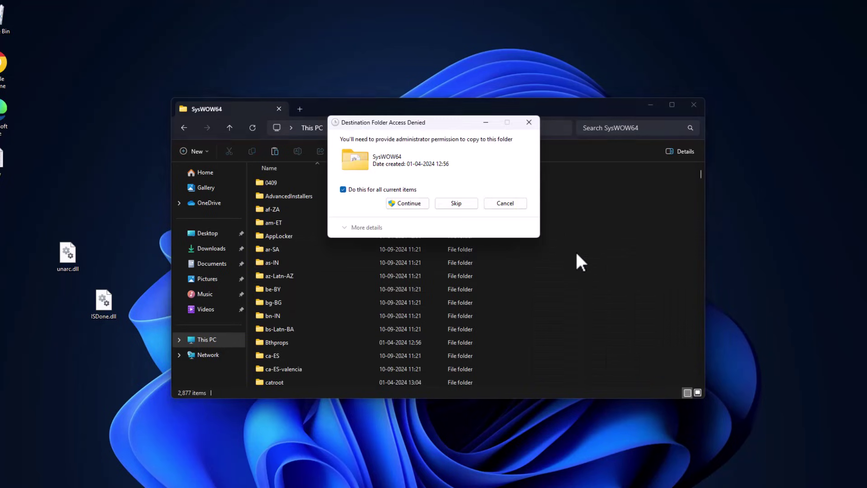
click(408, 203)
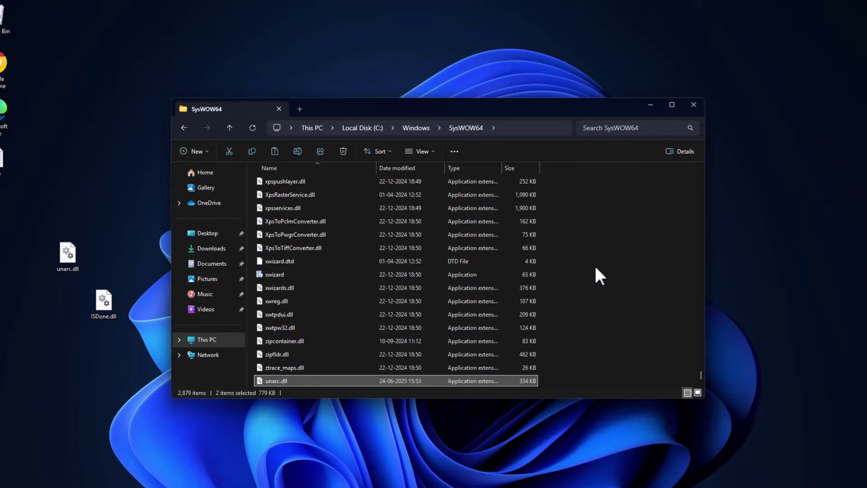
Close Explorer and select the TechPowerUp runtimes link in the notes, then hide them.
click(693, 104)
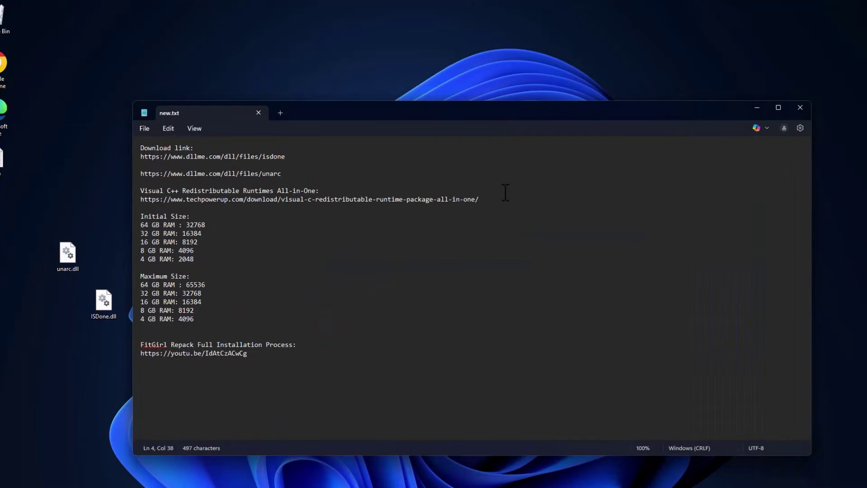
drag(481, 200, 135, 203)
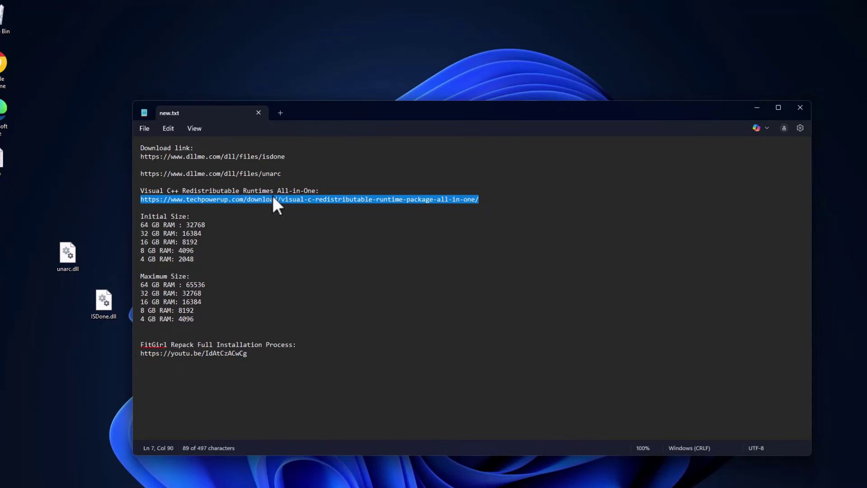
click(756, 108)
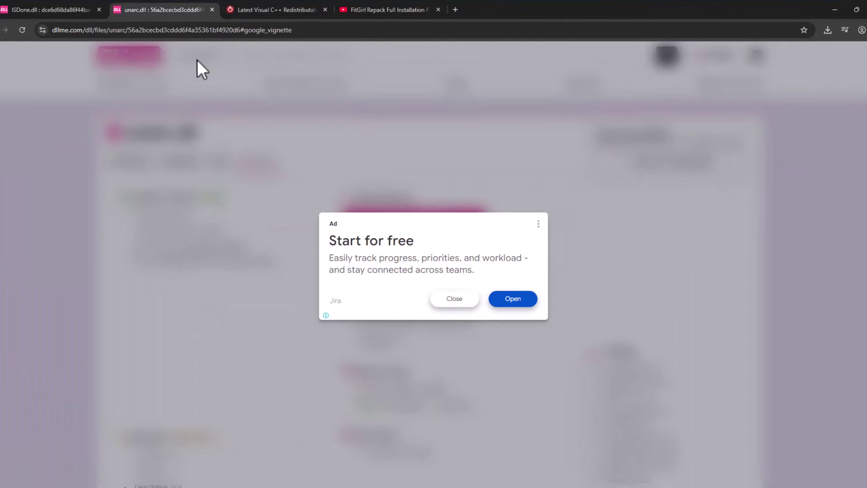
Download the Visual C++ Runtimes All-in-One zip from the TechPowerUp US-3 server.
click(271, 10)
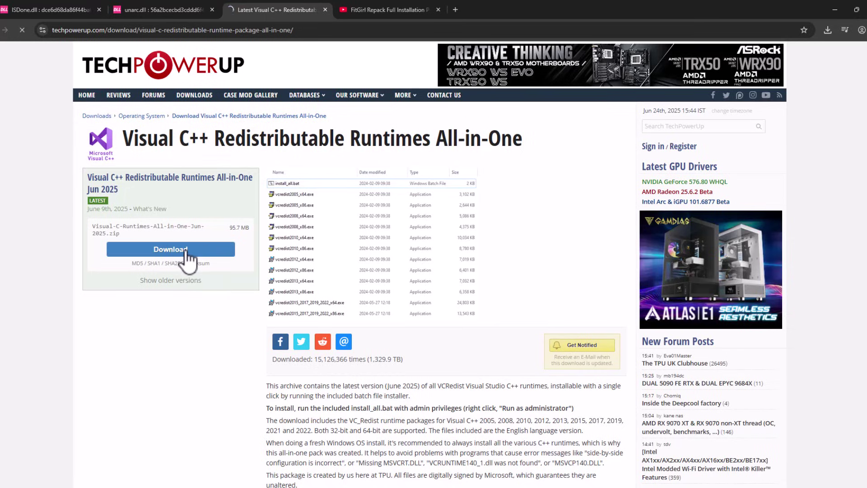
click(189, 254)
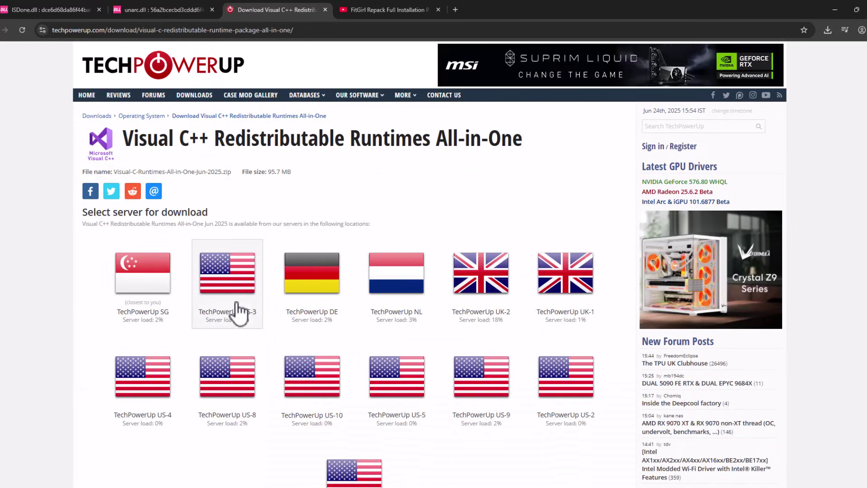
click(142, 275)
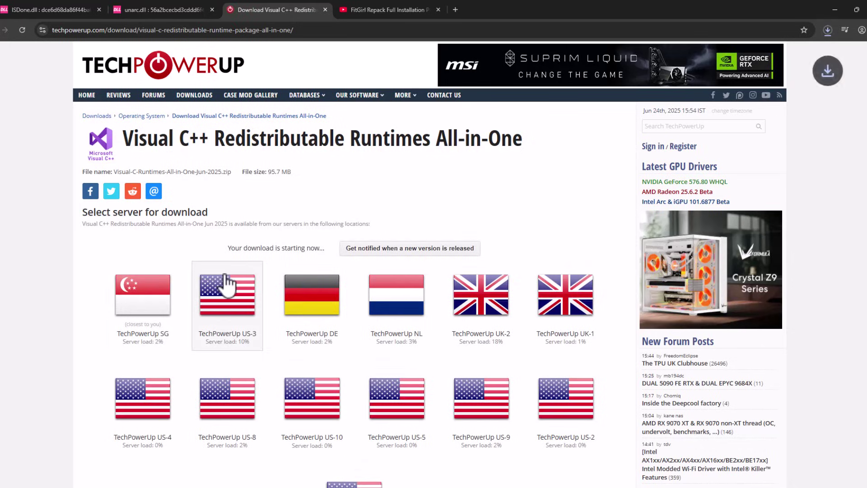
click(827, 30)
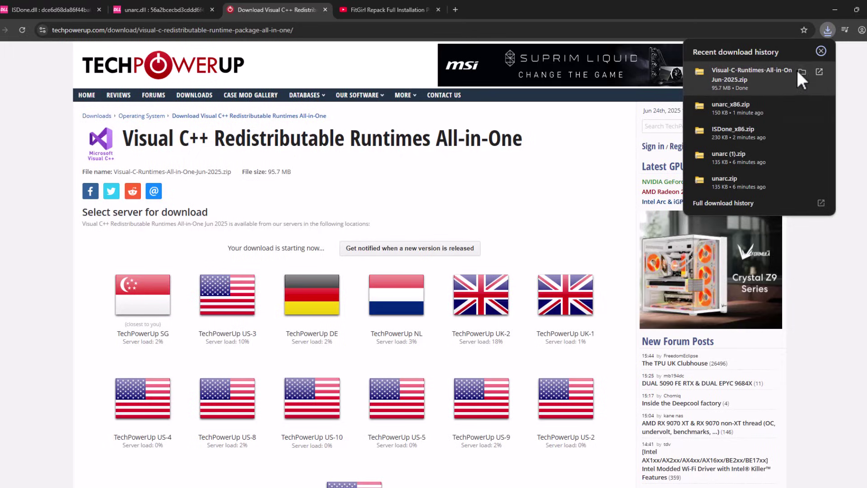
Extract the runtimes zip into its suggested Downloads folder and select install_all.
click(802, 72)
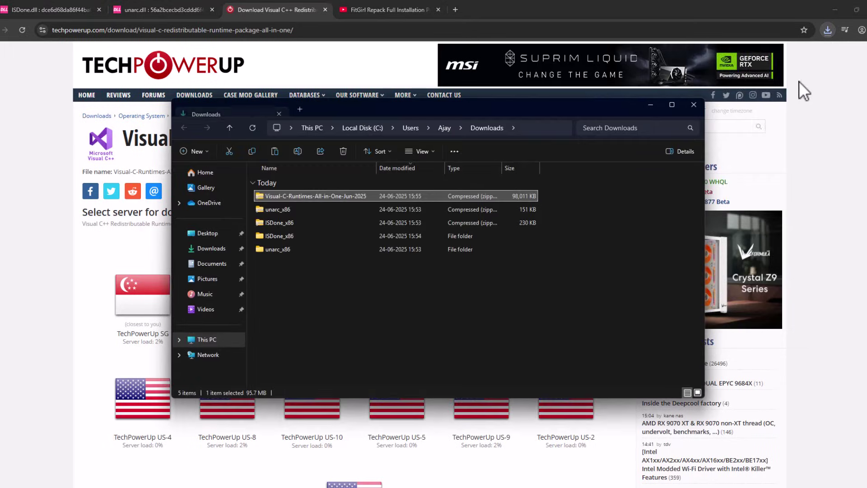
right_click(311, 196)
click(377, 303)
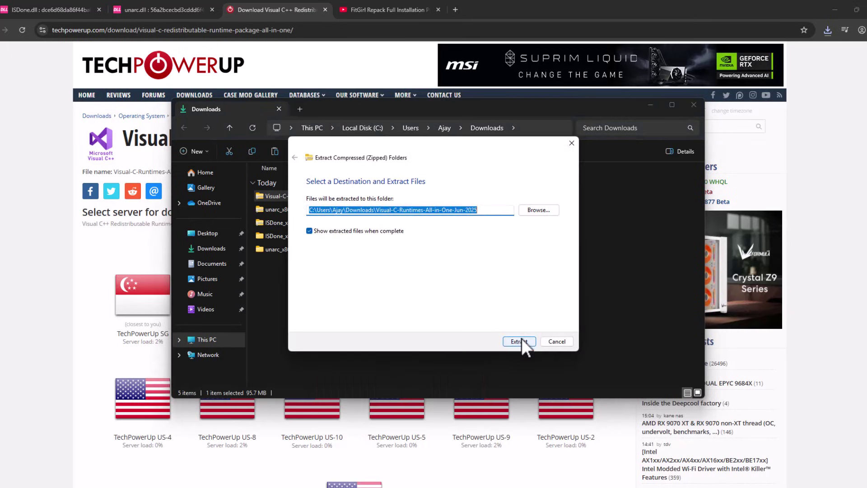
click(521, 337)
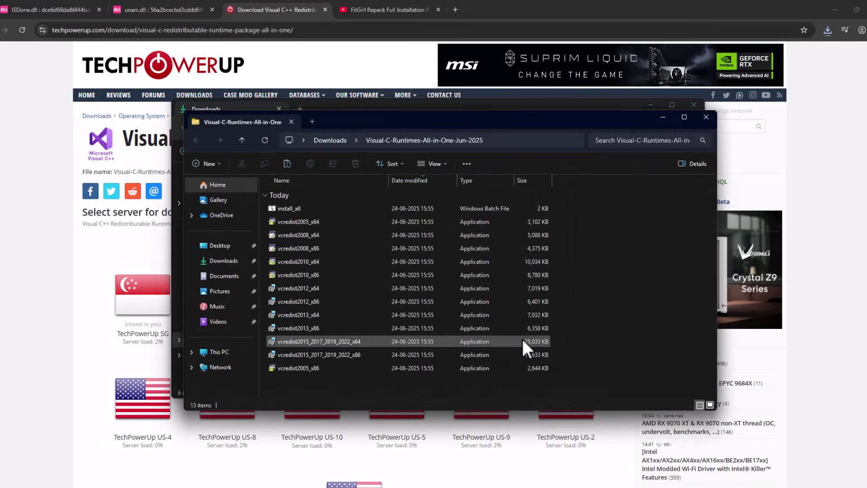
click(290, 209)
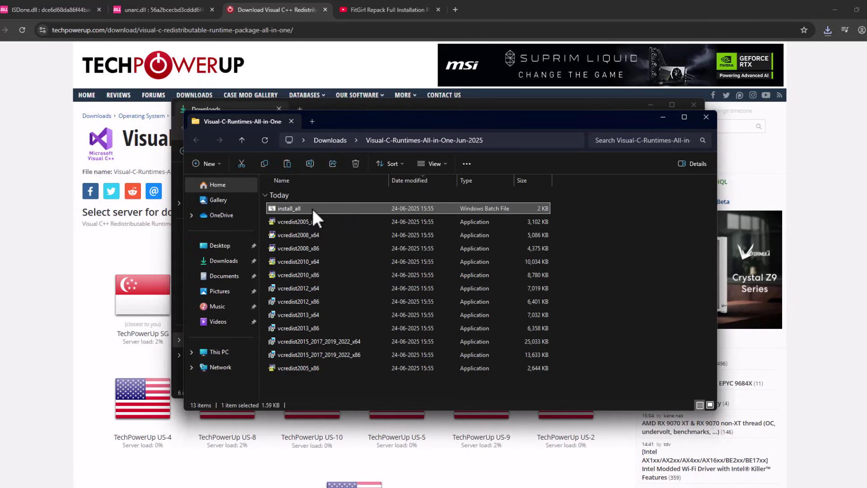
Run install_all.bat and approve each vcredist UAC prompt so all runtimes install.
double_click(339, 208)
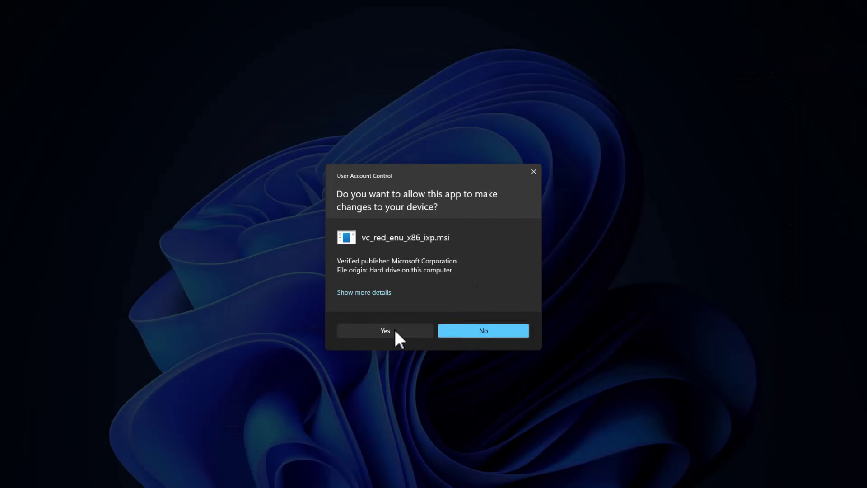
click(394, 327)
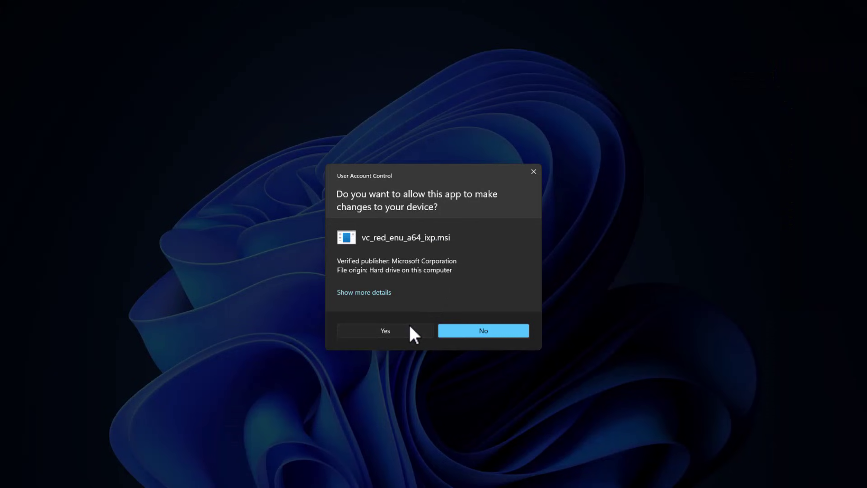
click(408, 323)
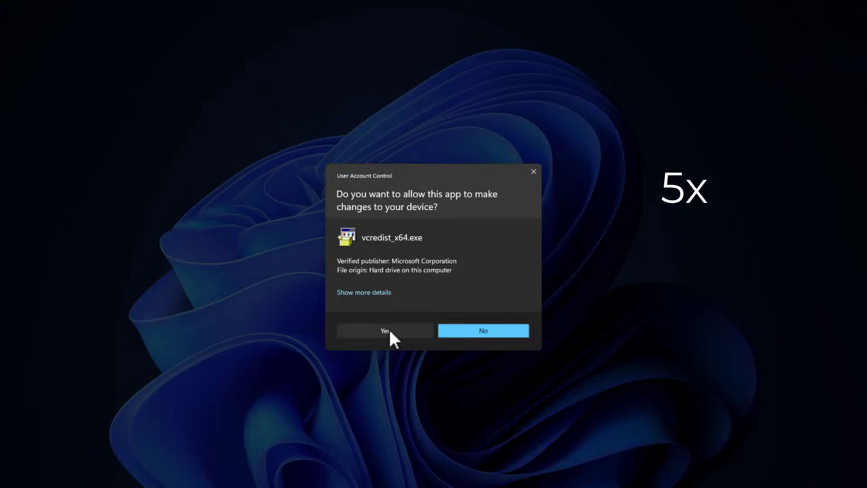
click(388, 327)
click(386, 330)
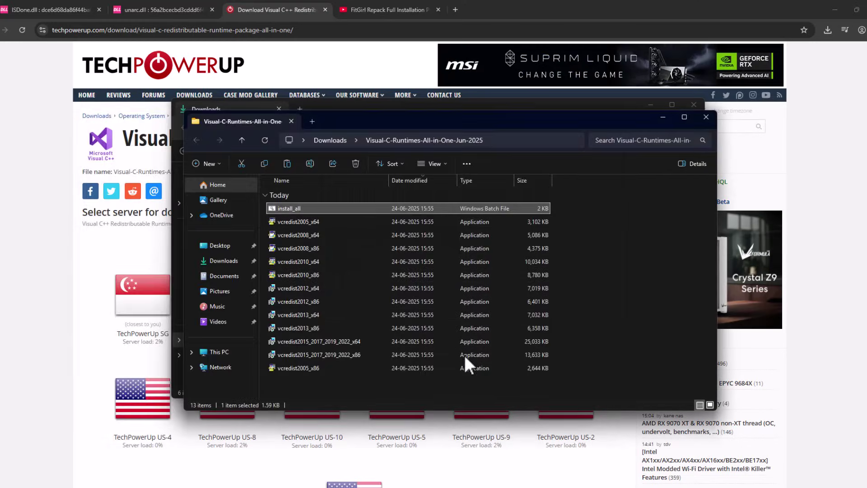
Close the runtimes and Downloads folders and hide the browser to reach the desktop.
drag(580, 377, 478, 216)
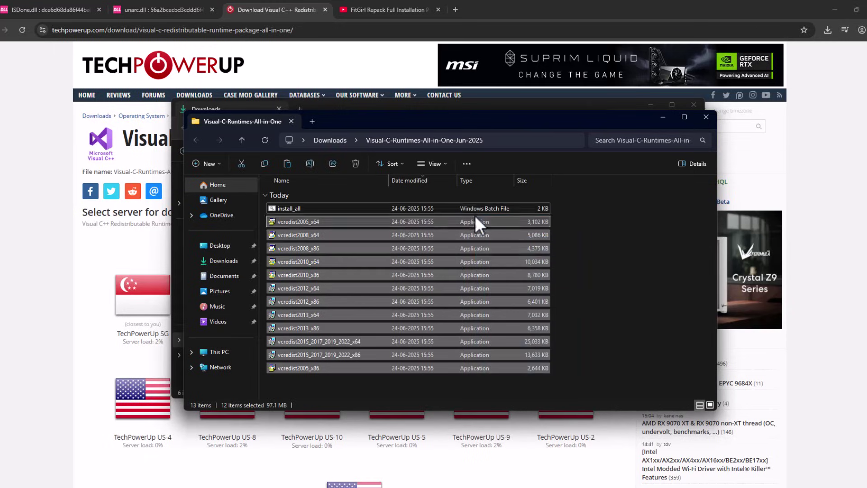
click(607, 286)
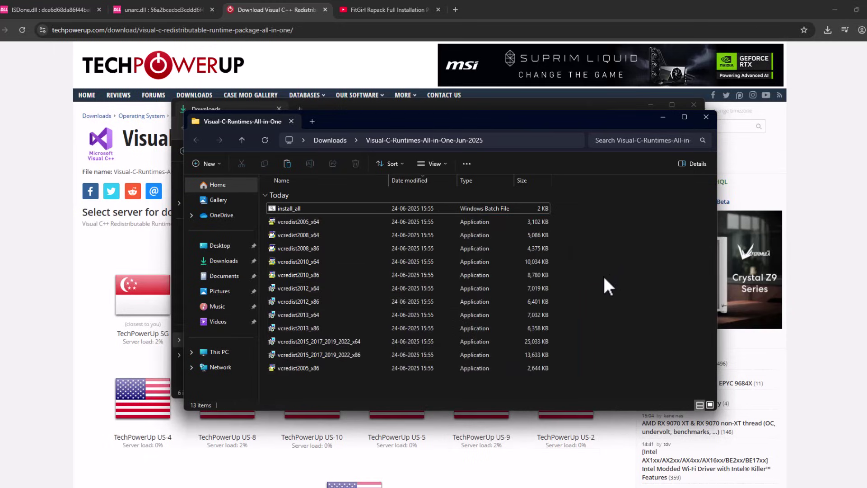
click(705, 118)
click(701, 99)
click(814, 33)
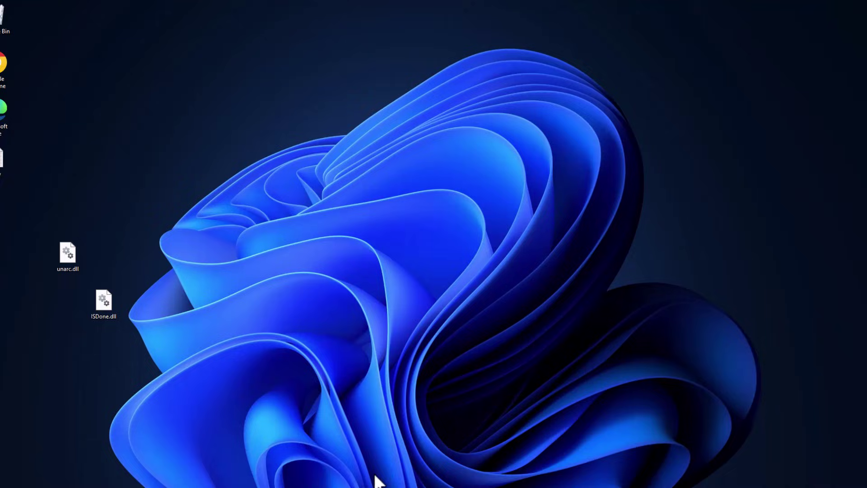
Reach Virtual Memory via Control Panel, Advanced system settings and Performance Advanced options.
key(super)
text(cont)
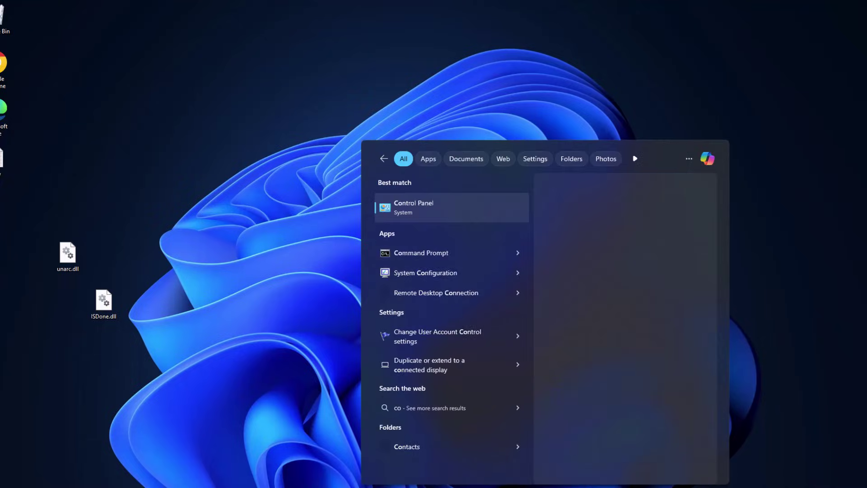
click(441, 206)
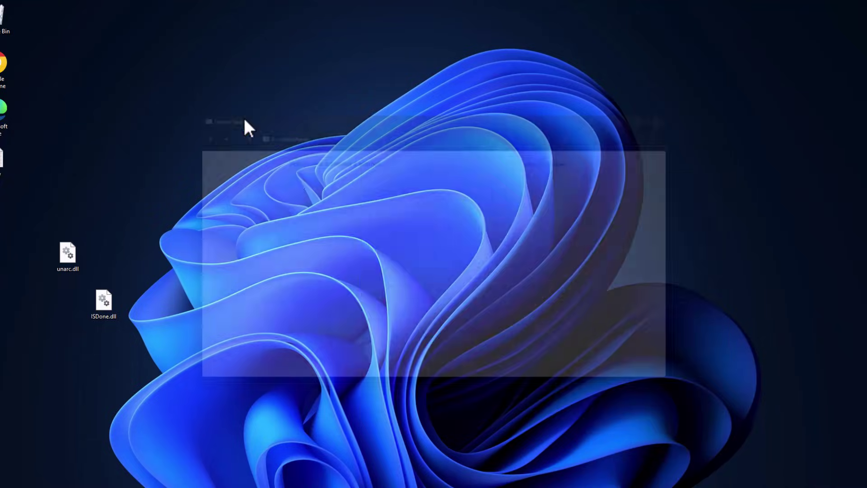
click(334, 177)
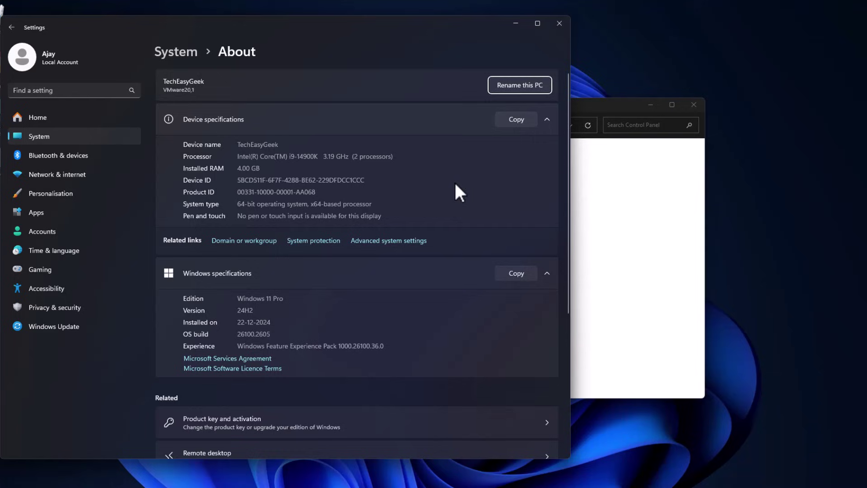
click(402, 242)
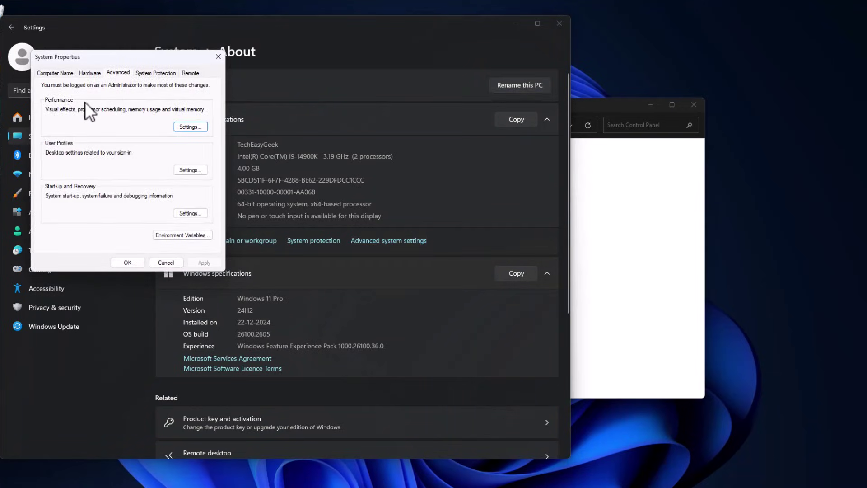
click(189, 126)
click(100, 110)
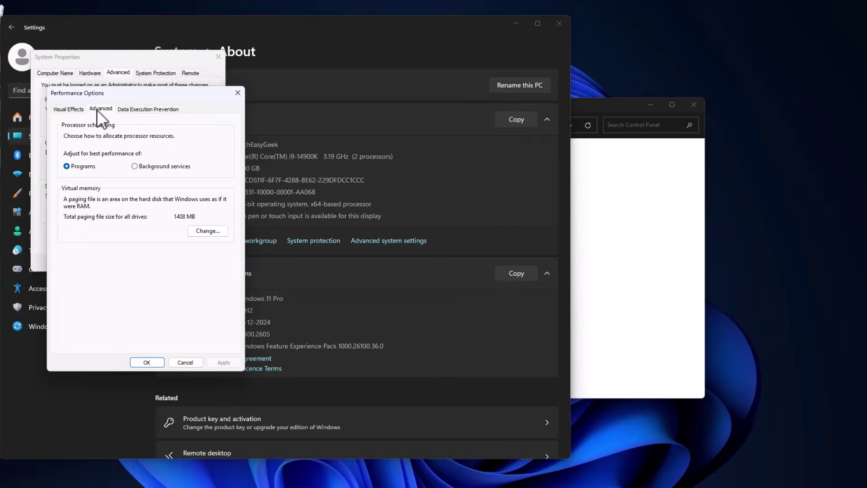
click(202, 229)
Turn off automatic paging file management and choose Custom size for drive C:.
click(69, 136)
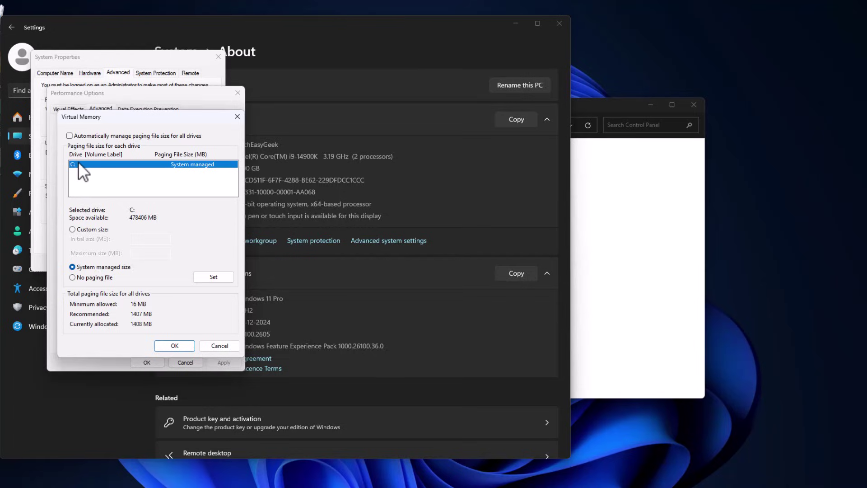
click(72, 229)
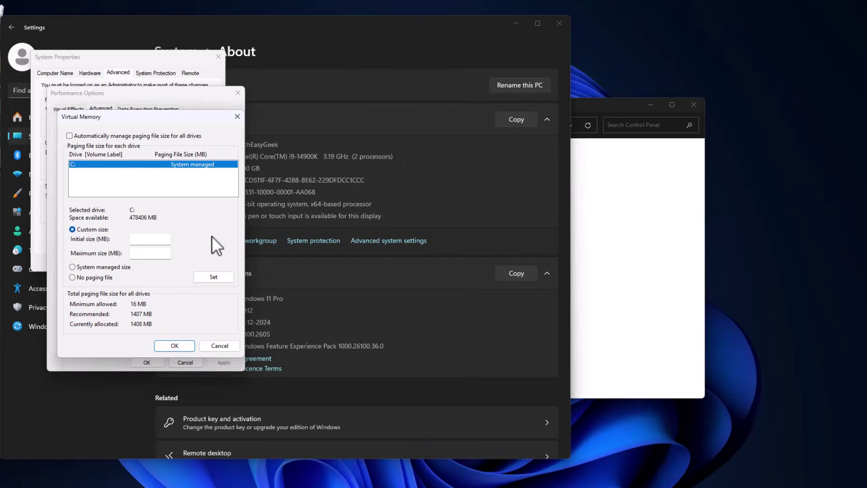
Check the installed RAM on the Settings About page, confirming 4.00 GB.
click(293, 32)
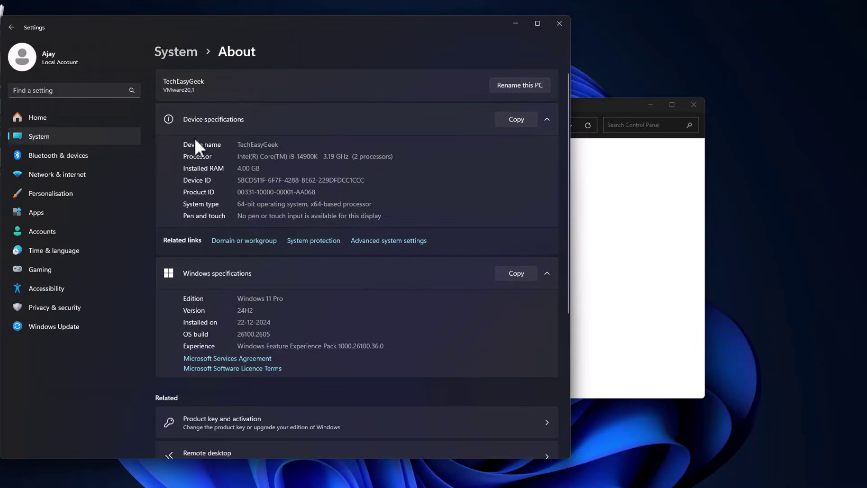
drag(262, 169, 195, 170)
click(322, 171)
In the Notepad notes, find the 4 GB RAM row and copy its 2048 initial size.
click(460, 477)
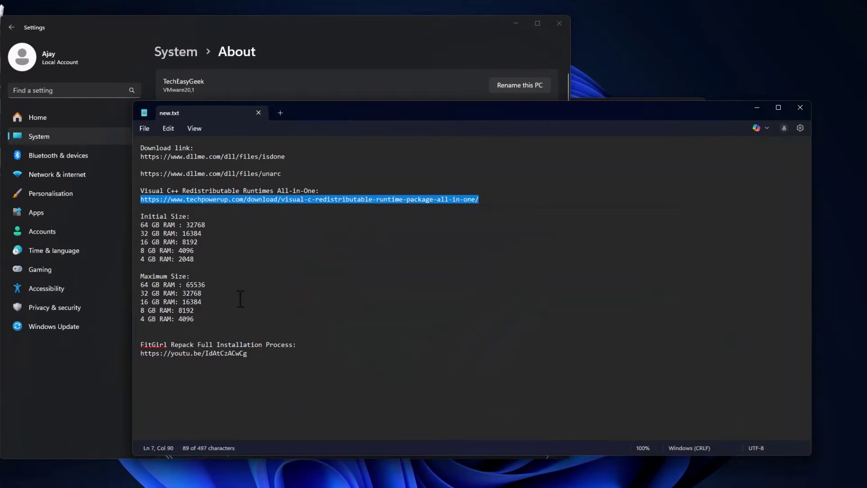
drag(195, 312, 186, 217)
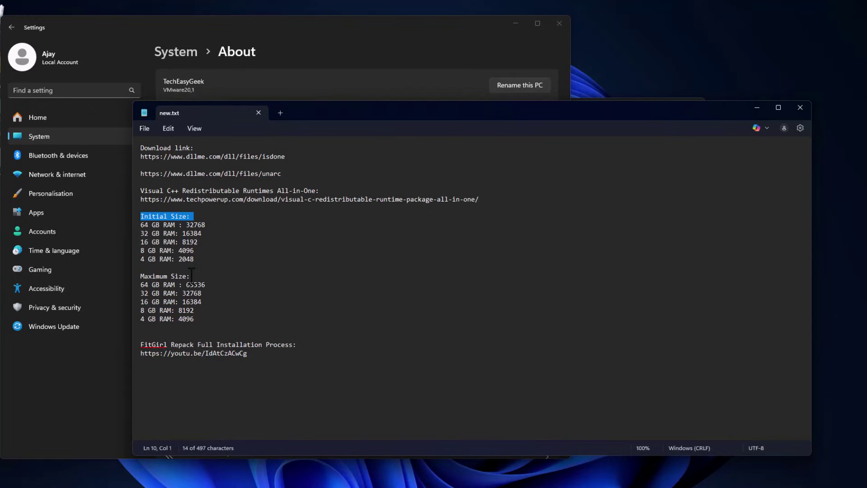
click(192, 276)
key(shift+Home)
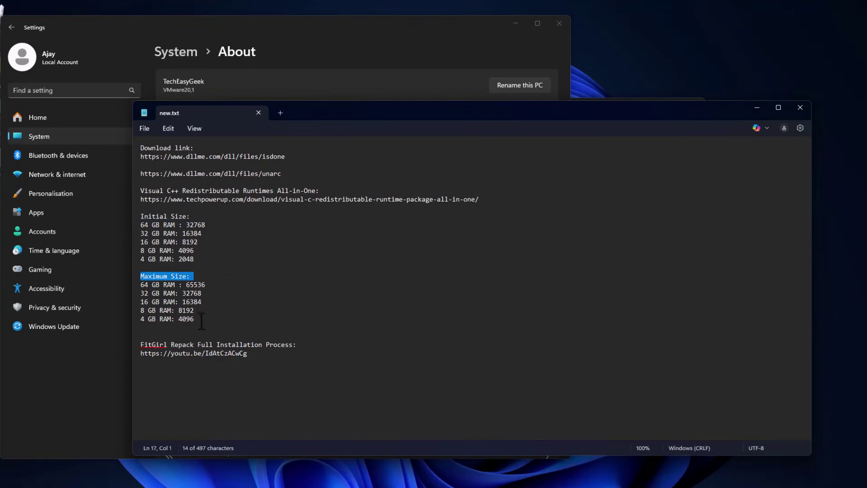
double_click(187, 259)
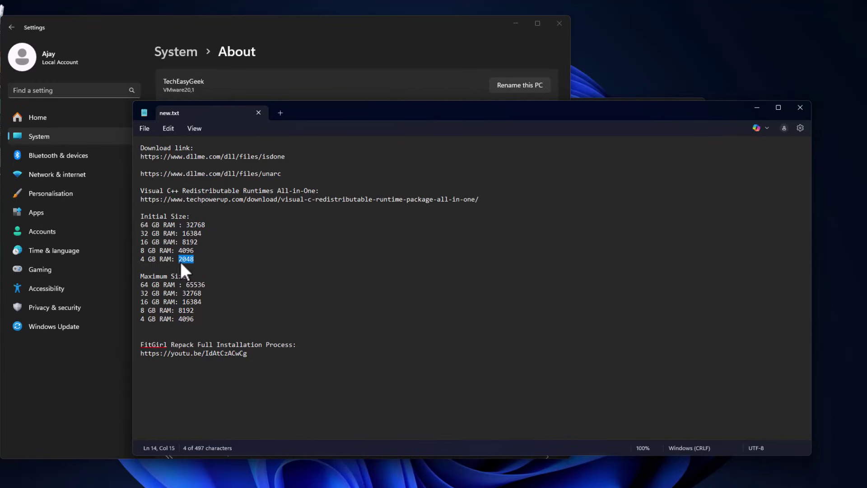
right_click(185, 268)
click(210, 87)
Minimize the notes and bring the Control Panel window back to the front.
drag(728, 109, 724, 117)
click(753, 111)
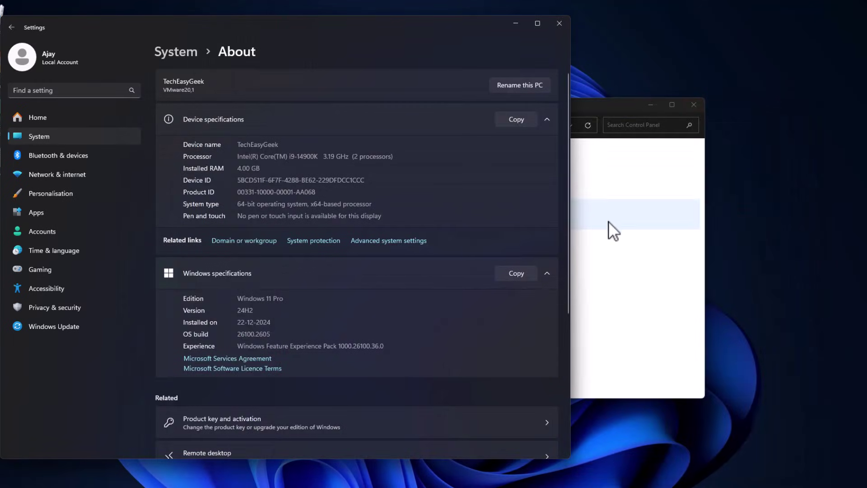
click(608, 221)
In Virtual Memory, paste 2048 as the initial paging size for drive C:.
click(516, 23)
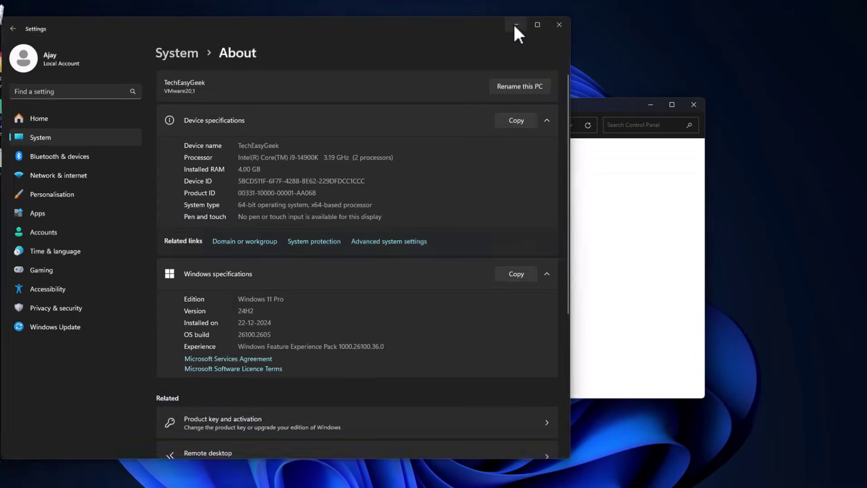
click(141, 100)
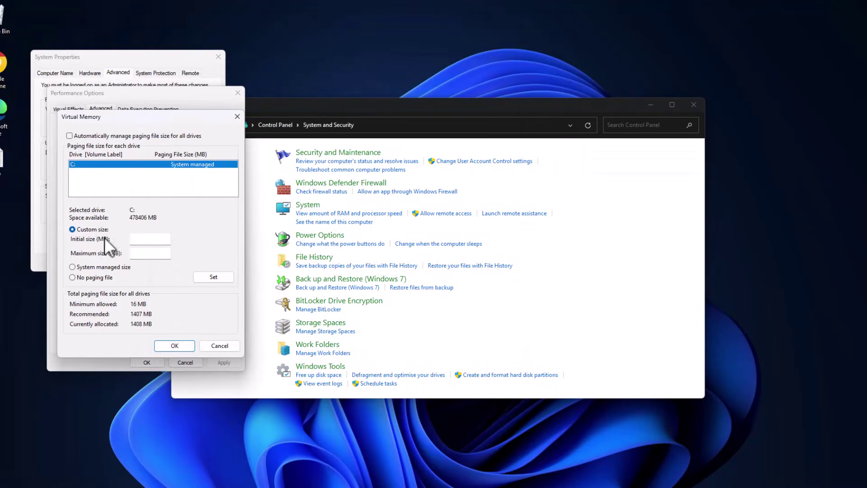
click(151, 239)
key(ctrl+v)
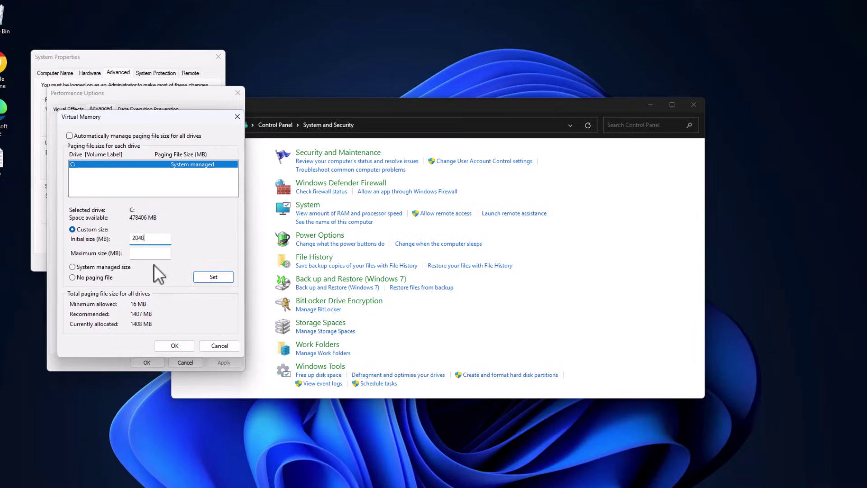
click(150, 253)
Take 4096 from the notes as the maximum size and set the 2048–4096 MB paging file on C:.
click(434, 474)
drag(196, 319, 140, 320)
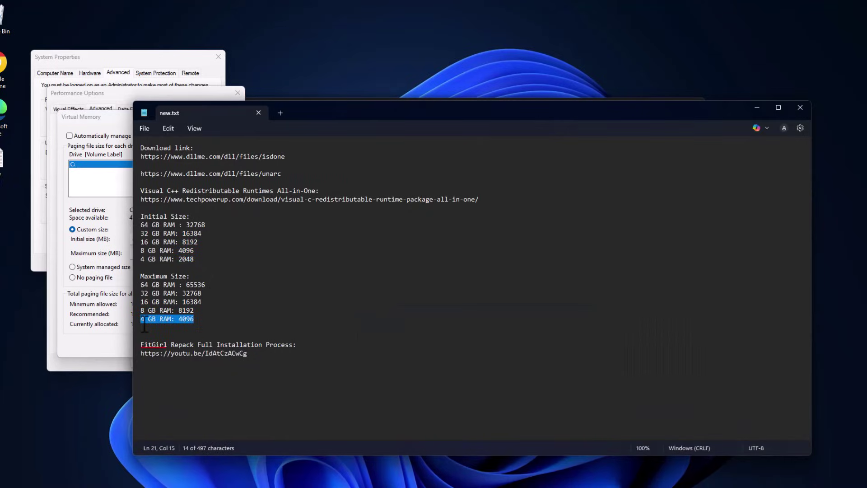
double_click(186, 319)
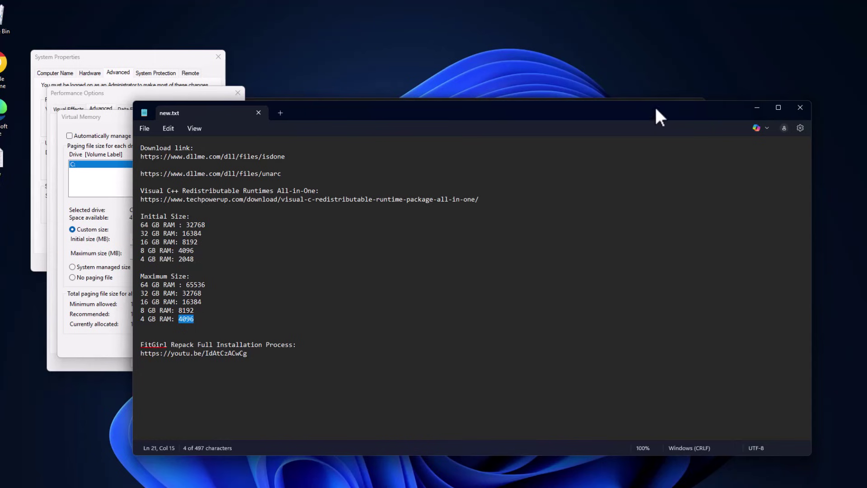
click(757, 107)
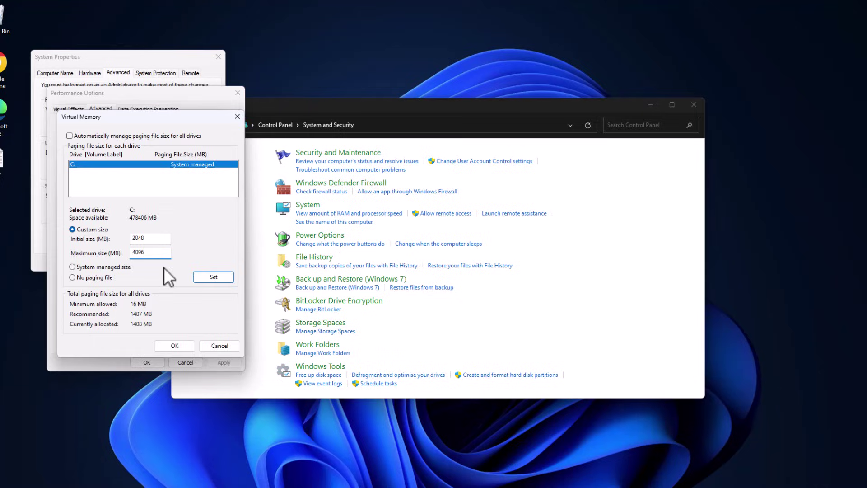
click(219, 276)
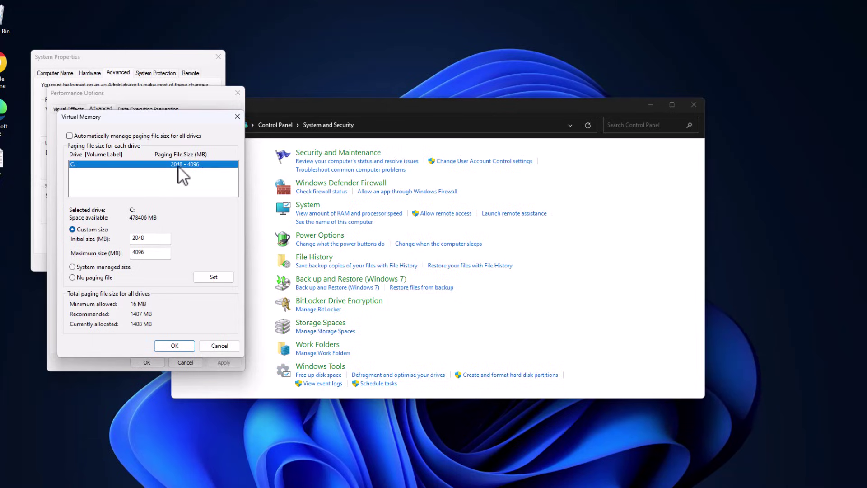
Confirm the paging-file change through Virtual Memory, the restart warning, Performance Options and System Properties.
click(176, 345)
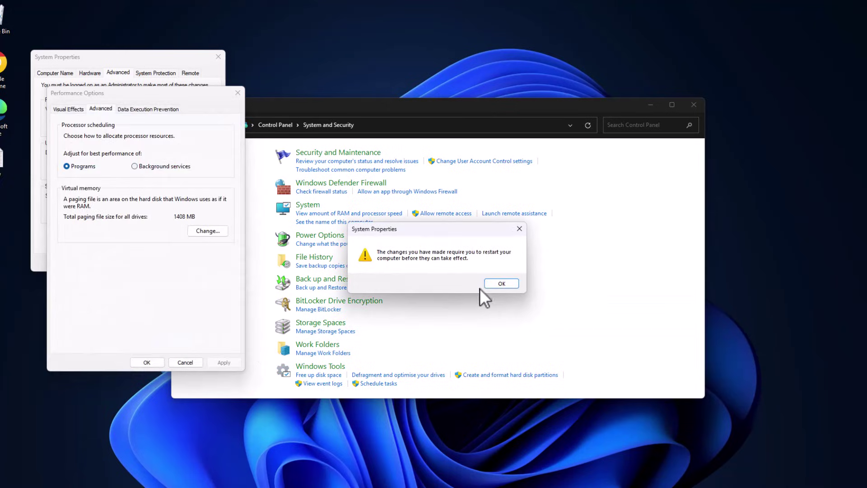
click(501, 283)
click(147, 362)
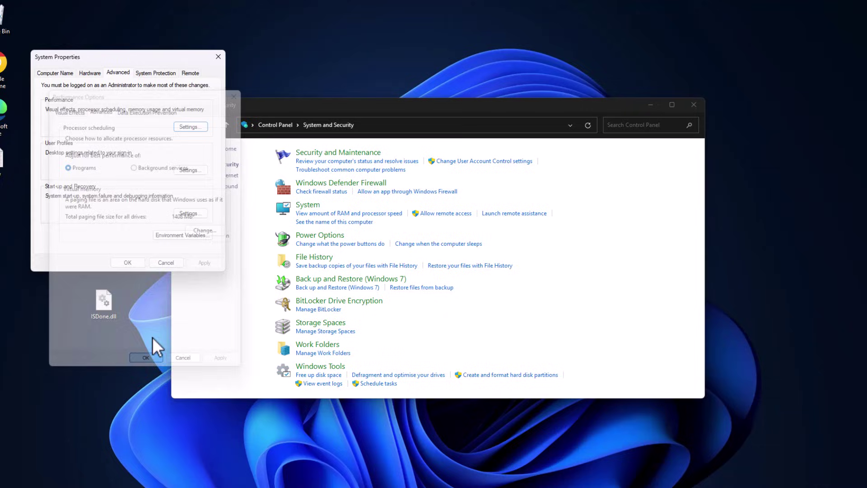
click(129, 263)
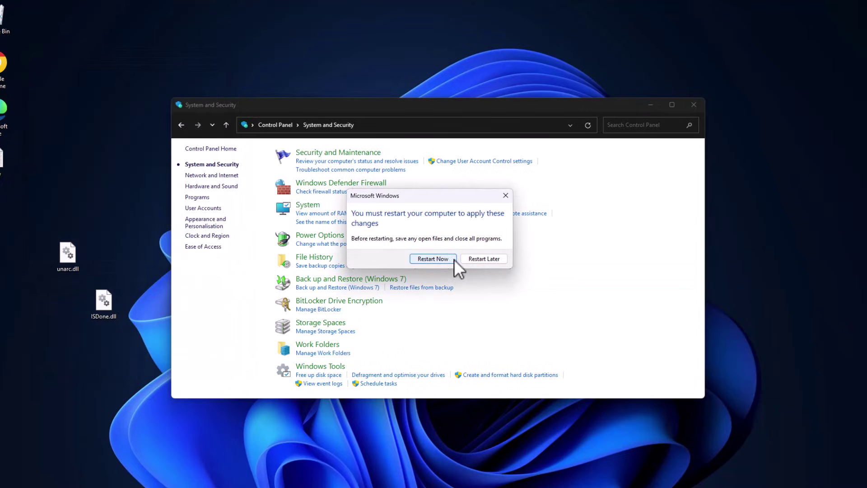
Choose Restart Later and close the System and Security window.
click(476, 261)
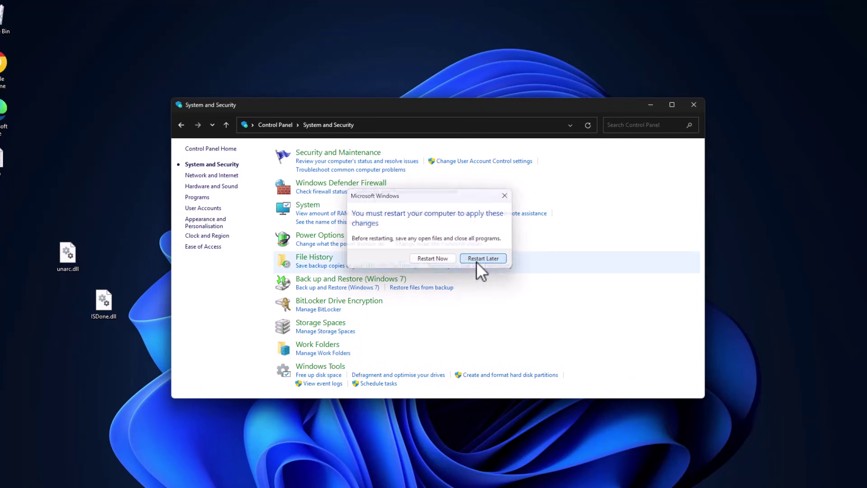
click(694, 105)
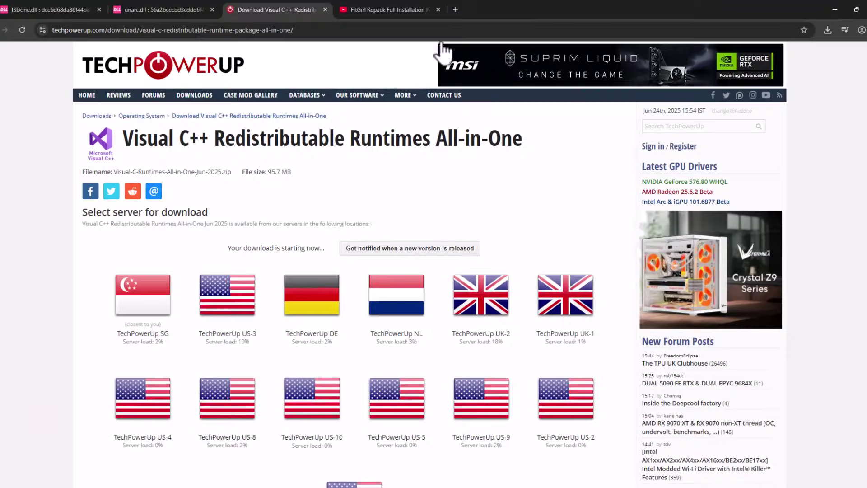
click(386, 9)
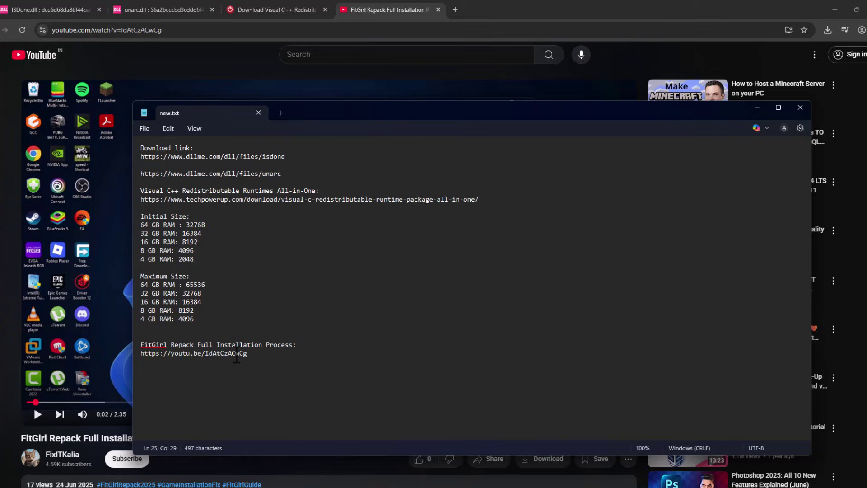
mouse_move(248, 358)
mouse_down()
mouse_move(140, 344)
mouse_move(248, 353)
mouse_up()
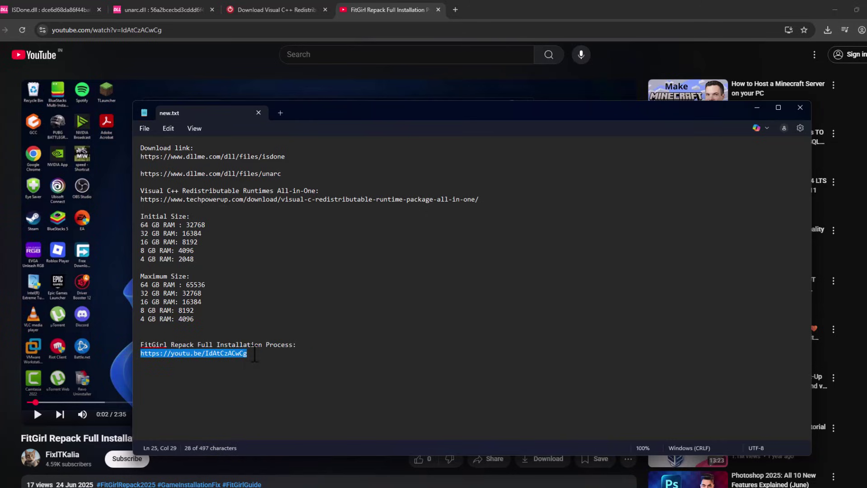
click(254, 353)
click(756, 107)
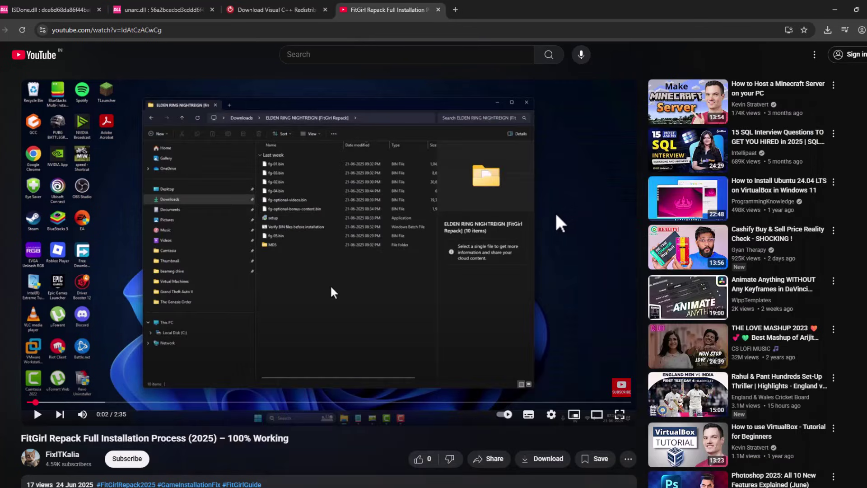